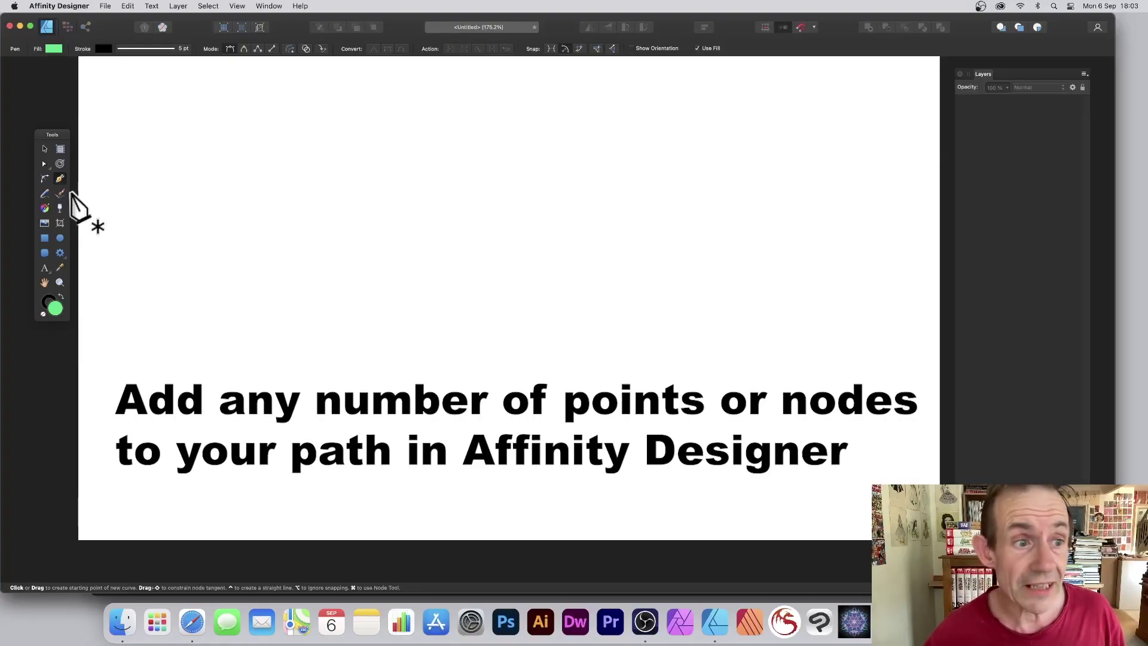
# - Draw a closed five-cornered curve, ending on the starting corner at the top left
pyautogui.click(175, 100)
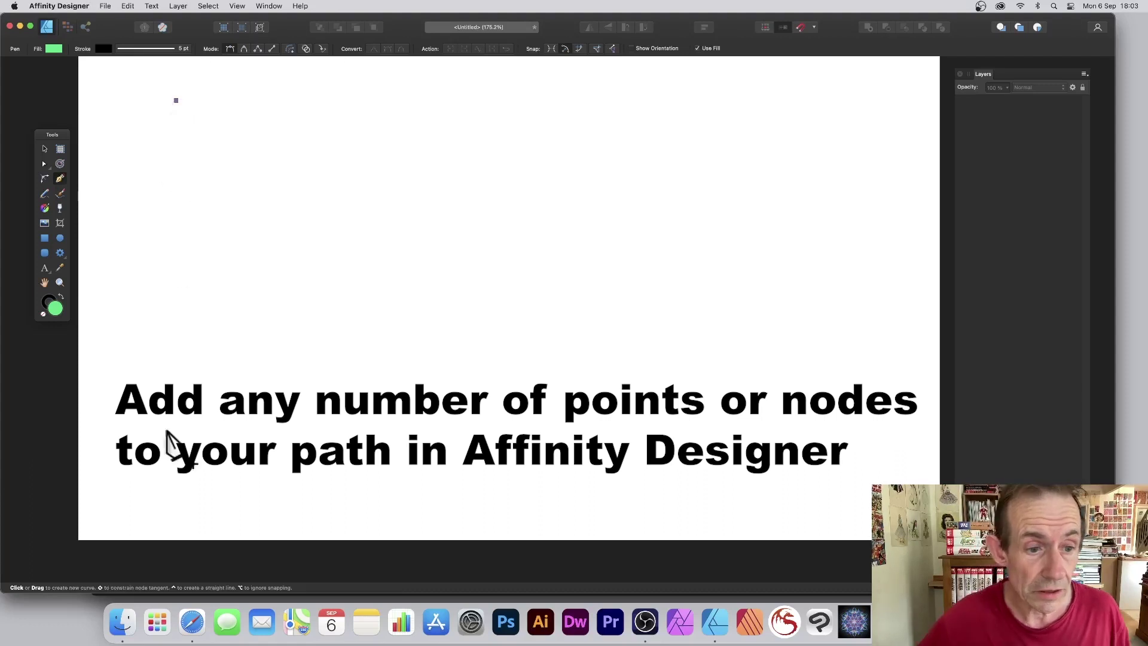
pyautogui.click(165, 454)
pyautogui.click(675, 483)
pyautogui.click(839, 320)
pyautogui.click(741, 125)
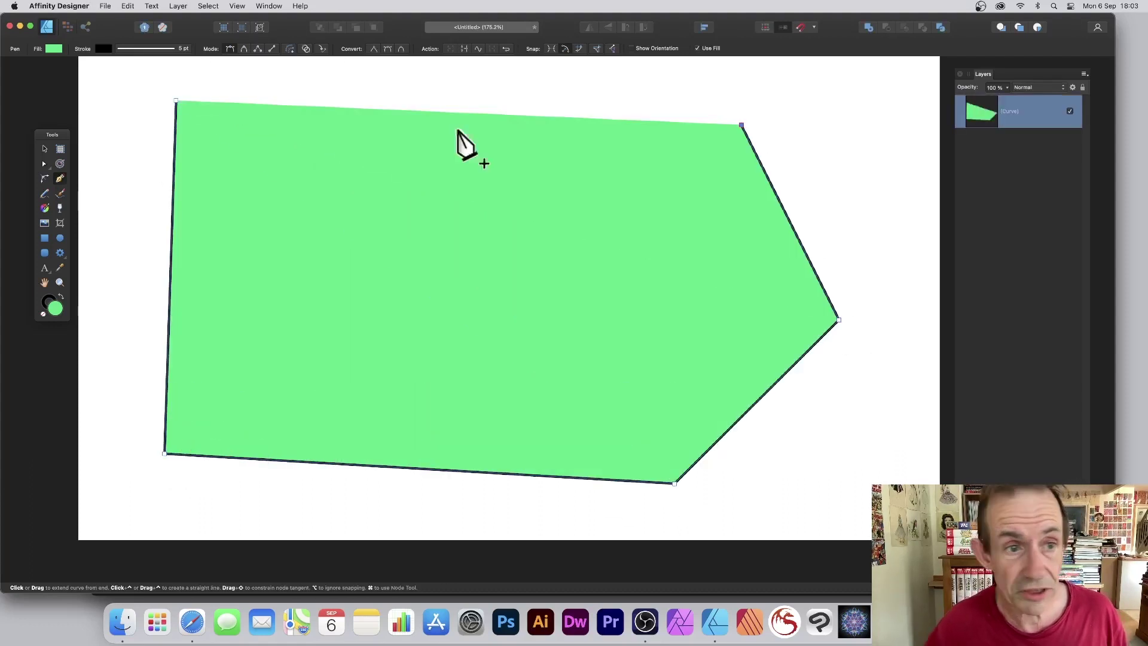
pyautogui.click(176, 101)
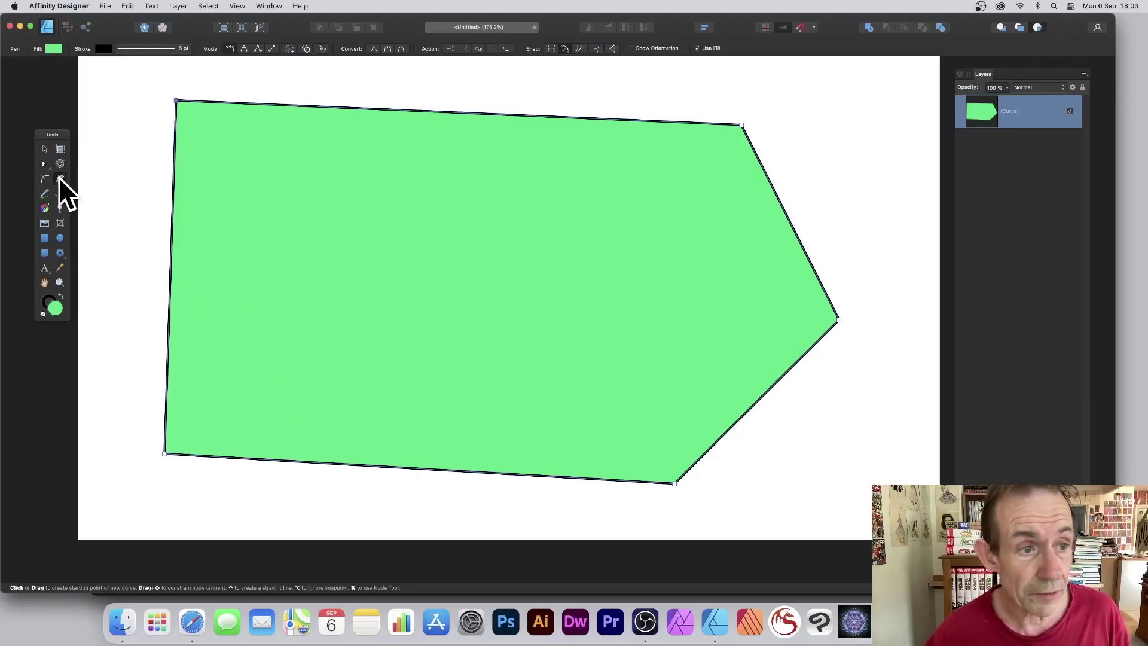
# - Draw a four-node slanted strip across the polygon as a child curve
pyautogui.click(345, 80)
pyautogui.moveTo(277, 477); pyautogui.dragTo(432, 509)
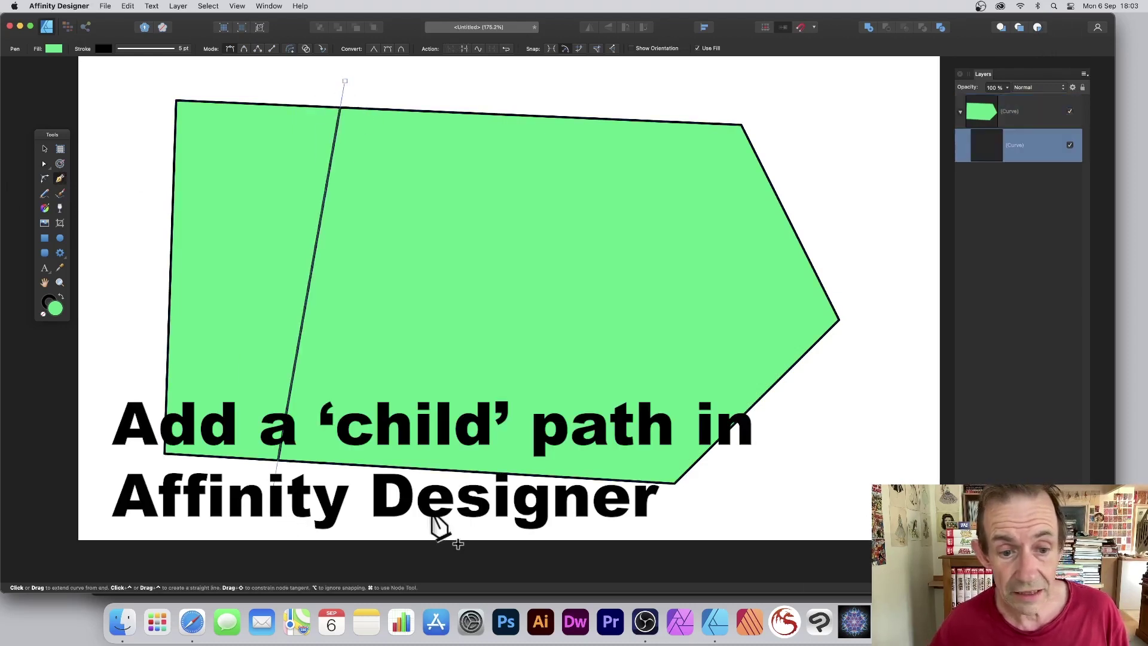
pyautogui.click(437, 95)
pyautogui.click(346, 83)
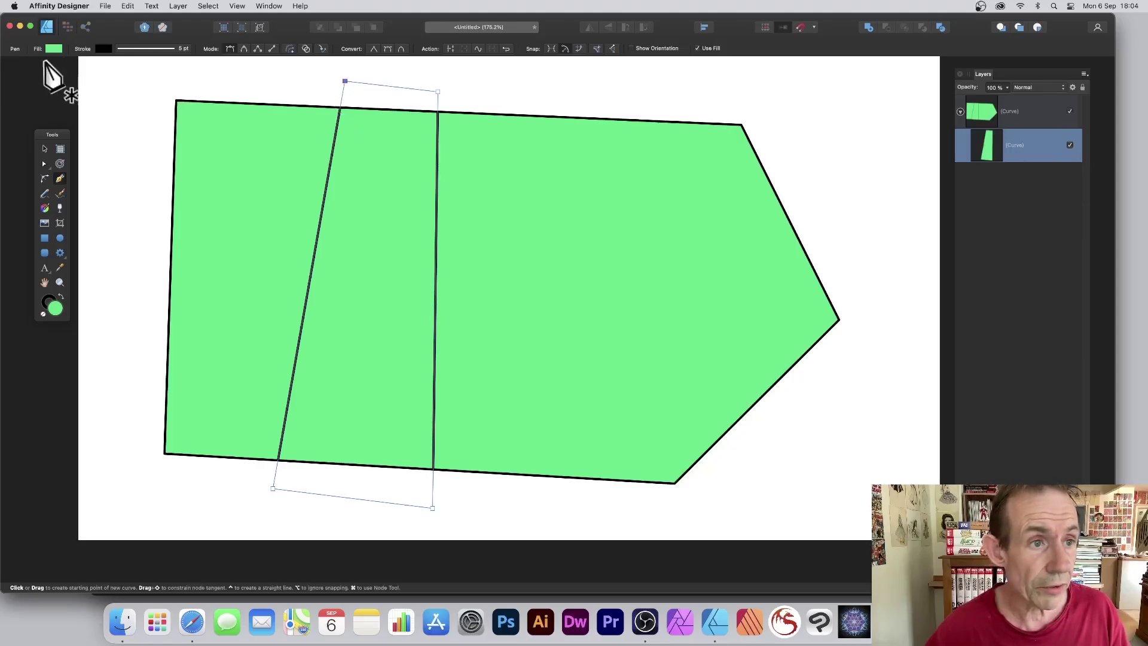
# - Set the strip's fill to full red in the colour picker
pyautogui.click(55, 47)
pyautogui.click(157, 124)
pyautogui.click(135, 124)
pyautogui.click(154, 125)
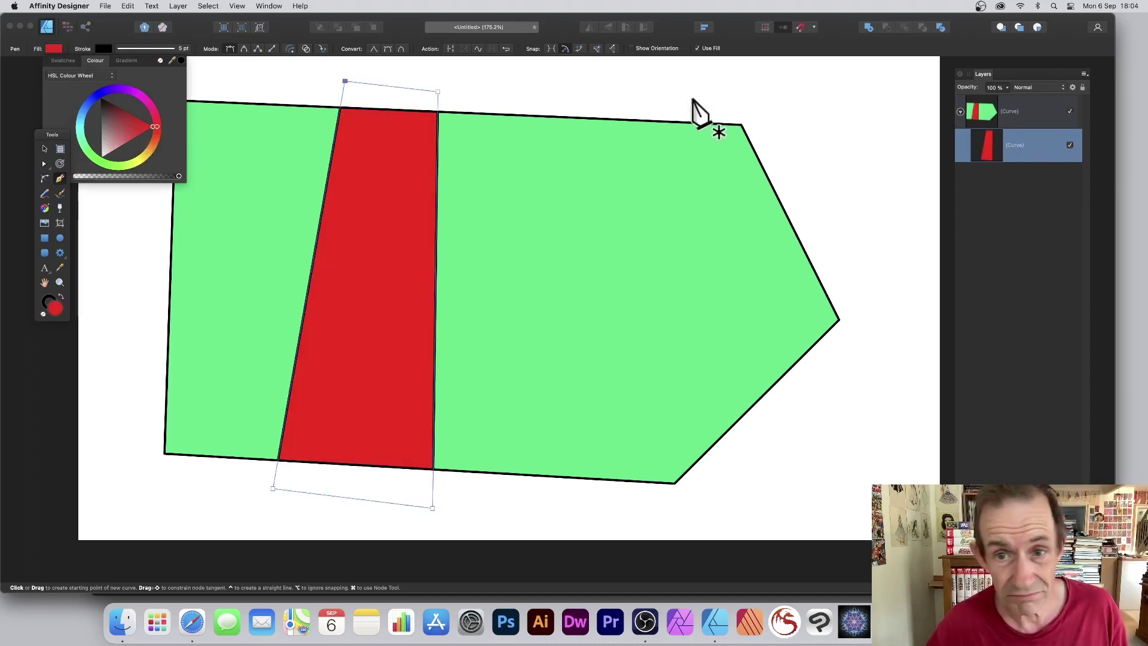
pyautogui.click(795, 135)
# - Close a second four-node shape over the polygon's right side and drag it into position
pyautogui.click(638, 494)
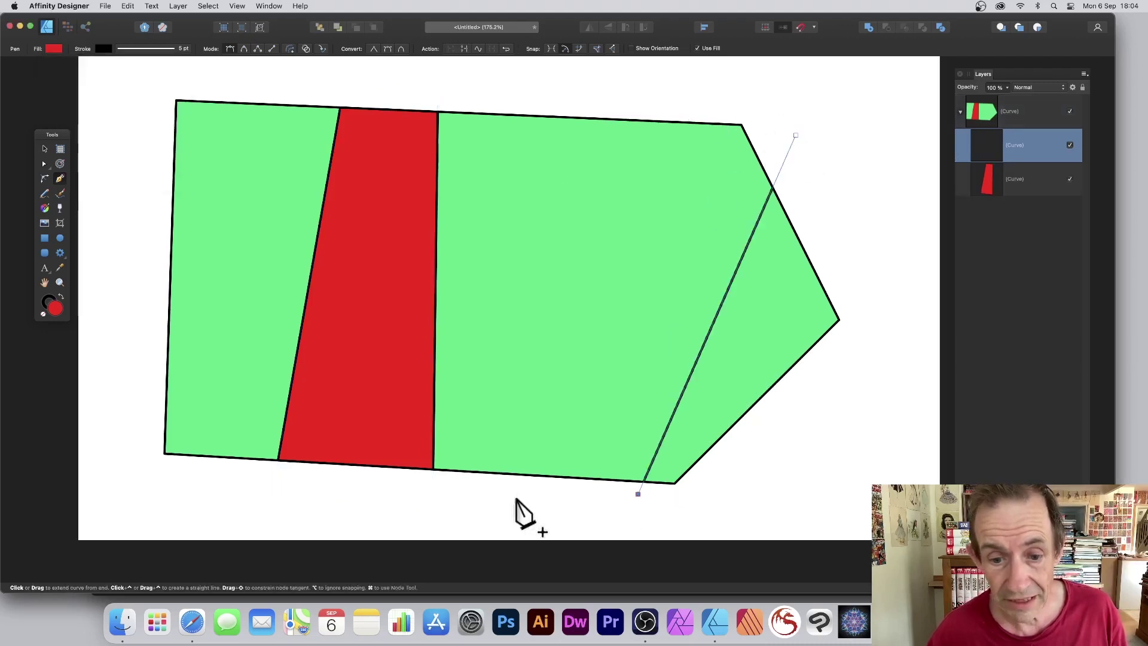
pyautogui.click(516, 496)
pyautogui.click(524, 94)
pyautogui.click(796, 135)
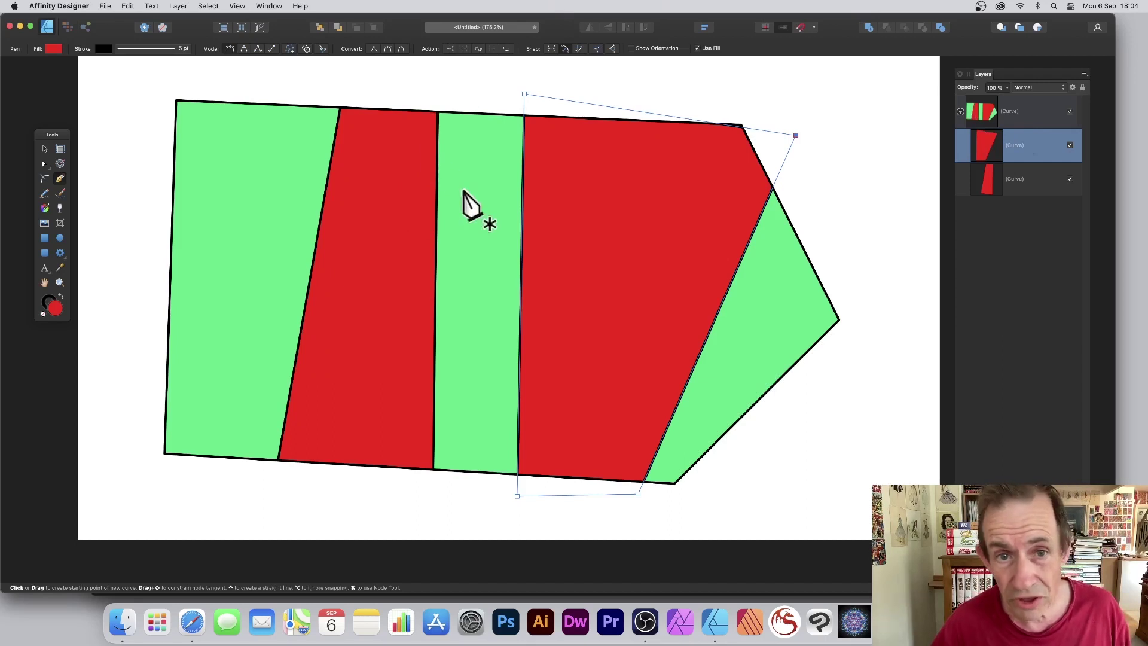
pyautogui.click(44, 149)
pyautogui.moveTo(674, 200); pyautogui.dragTo(823, 154)
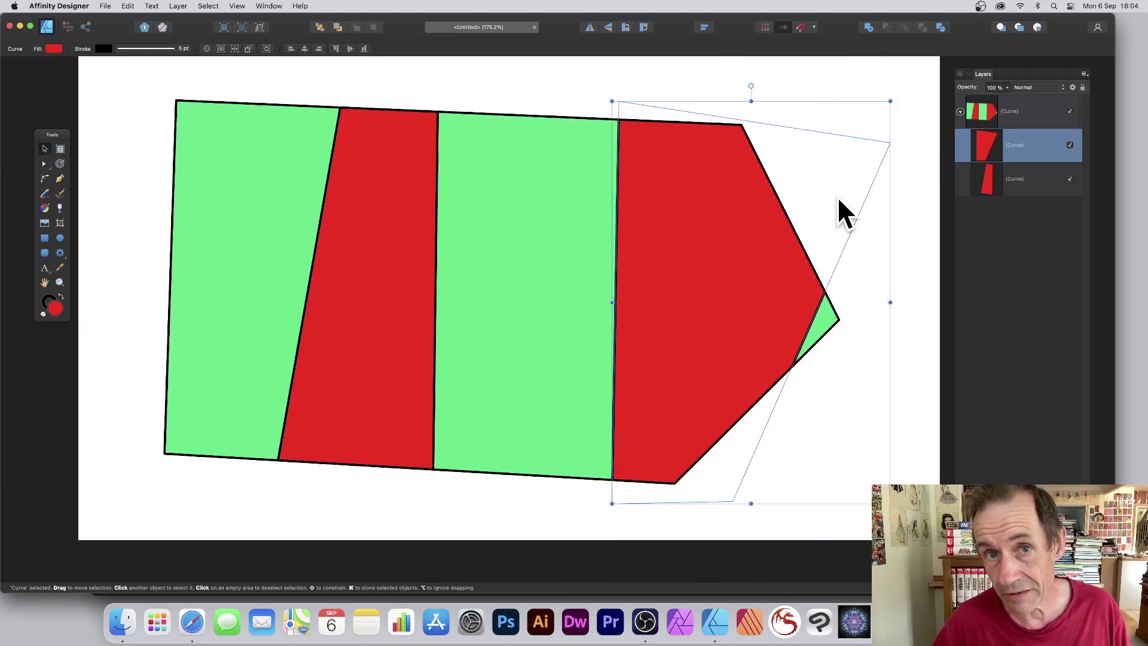
# - Move, enlarge and rotate the second red shape, then pull its two top nodes into place
pyautogui.moveTo(708, 226); pyautogui.dragTo(745, 228)
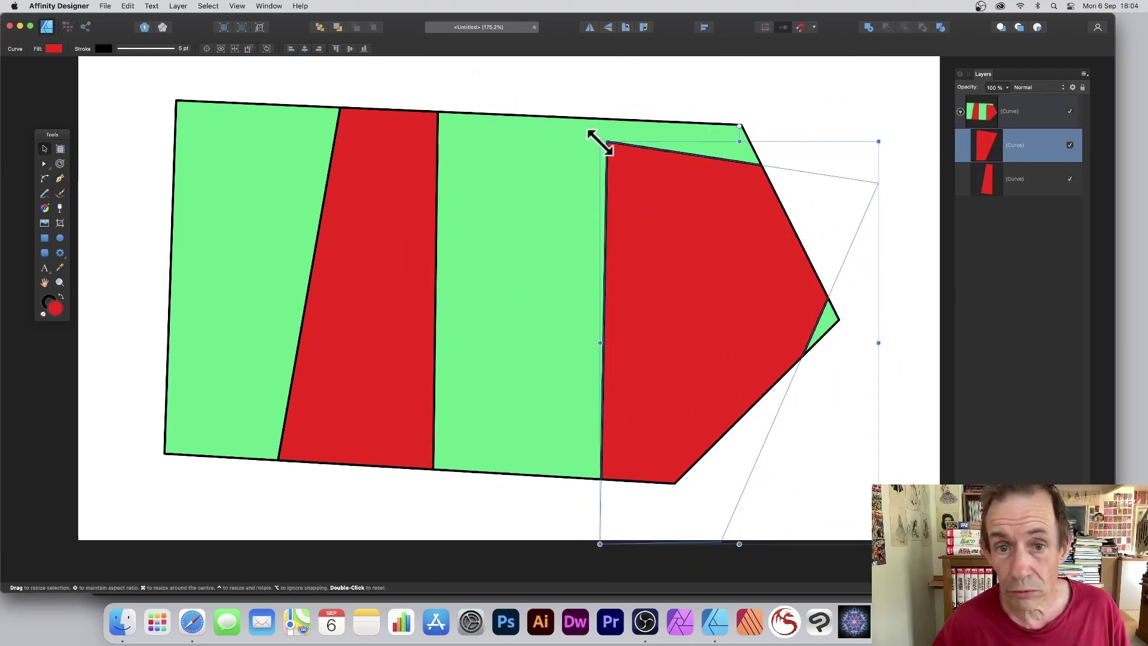
pyautogui.moveTo(604, 144); pyautogui.dragTo(550, 94)
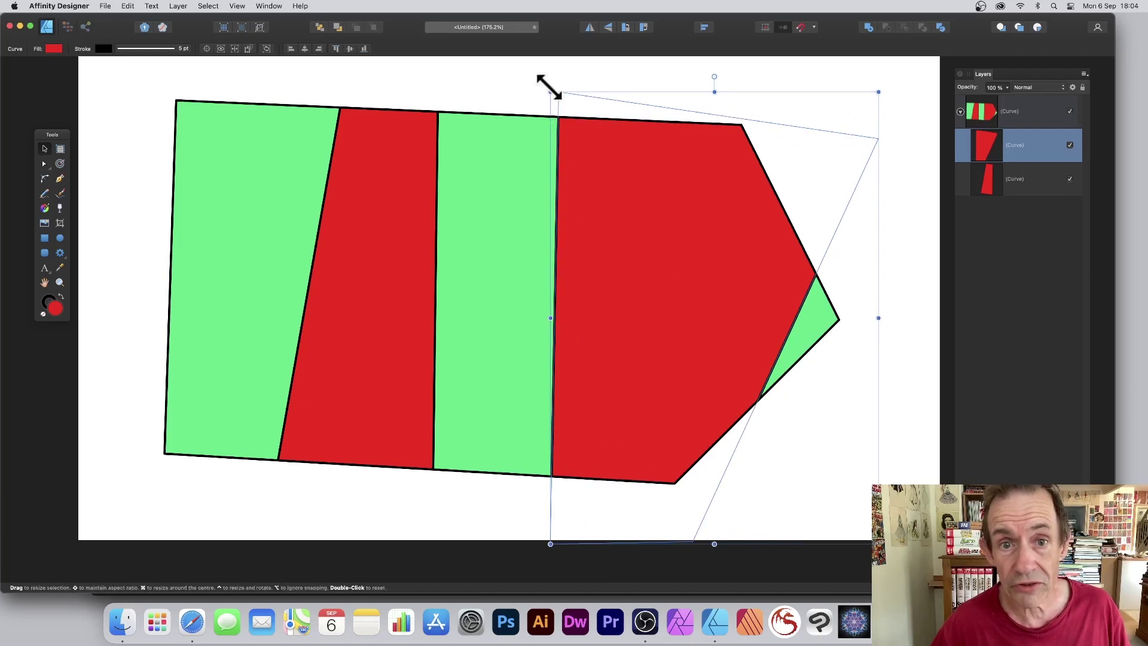
pyautogui.moveTo(543, 95); pyautogui.dragTo(475, 190)
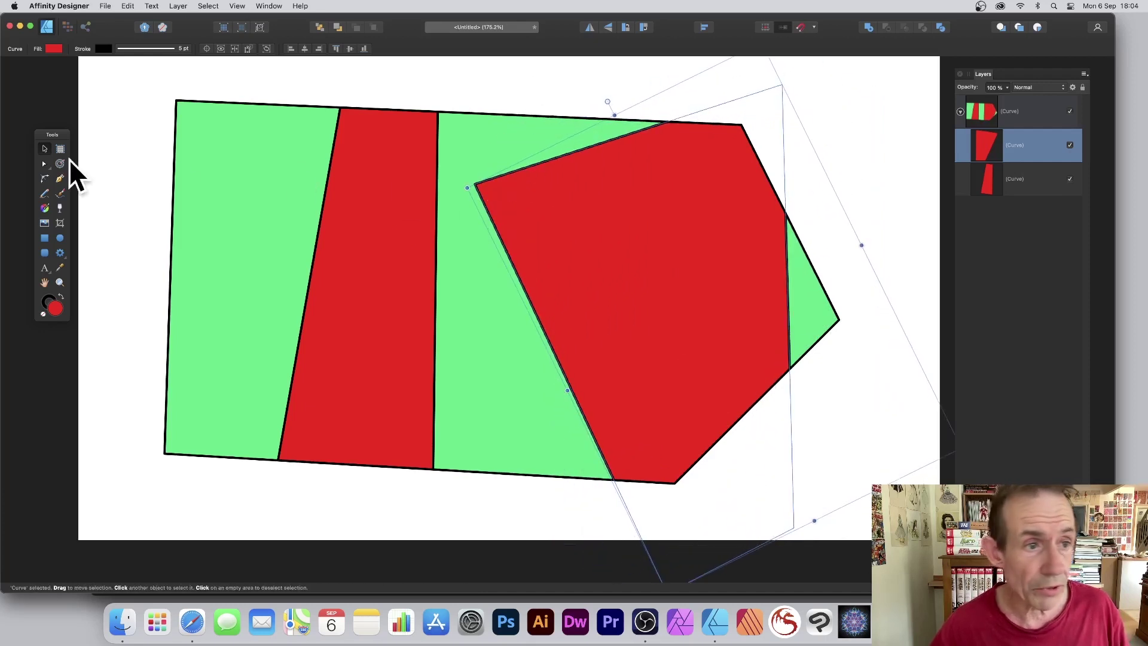
pyautogui.click(43, 164)
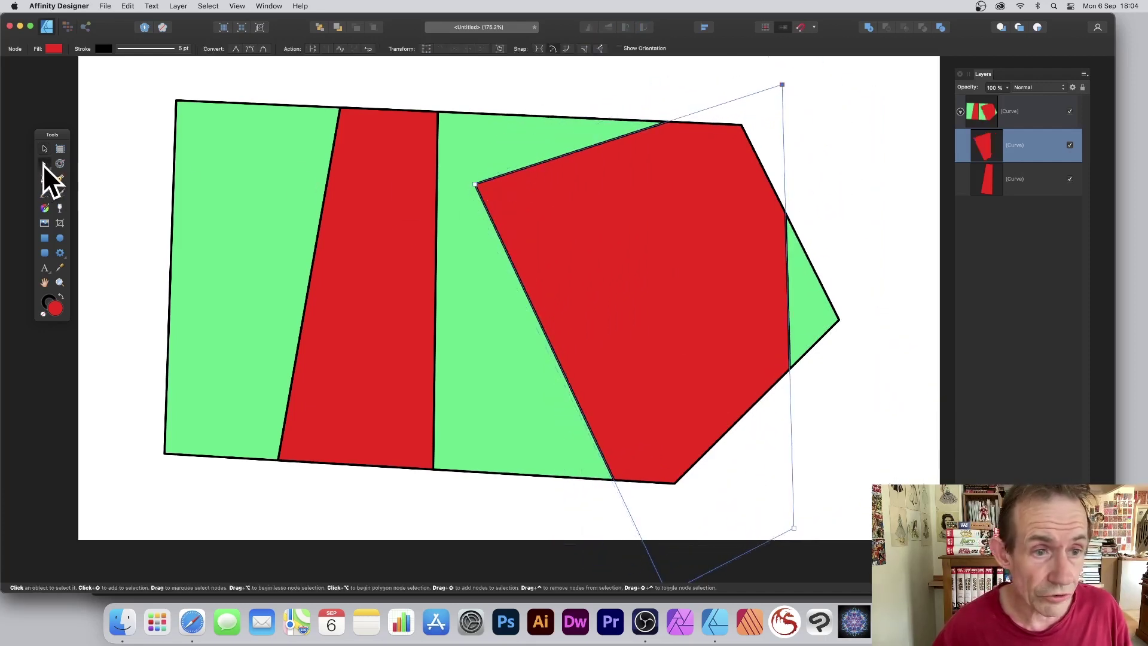
pyautogui.moveTo(475, 185); pyautogui.dragTo(560, 83)
pyautogui.moveTo(782, 84); pyautogui.dragTo(904, 147)
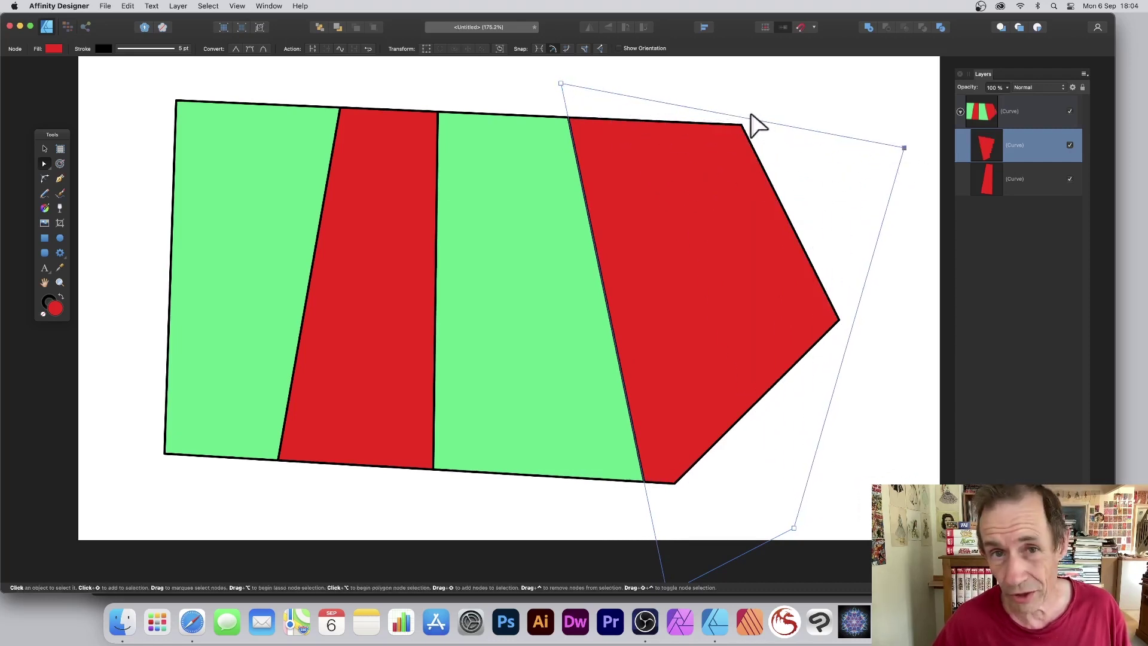
# - Add Outer Shadow (radius 14.6 px, intensity 72%) and 3D (radius 39.5 px) effects
pyautogui.click(177, 5)
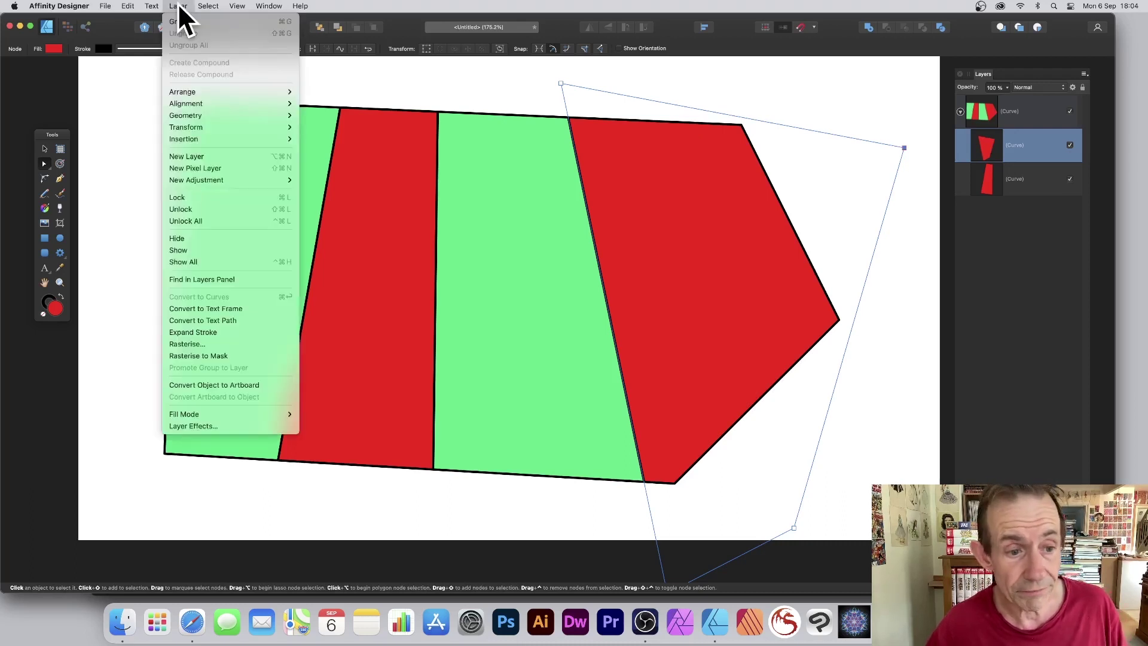
pyautogui.click(213, 423)
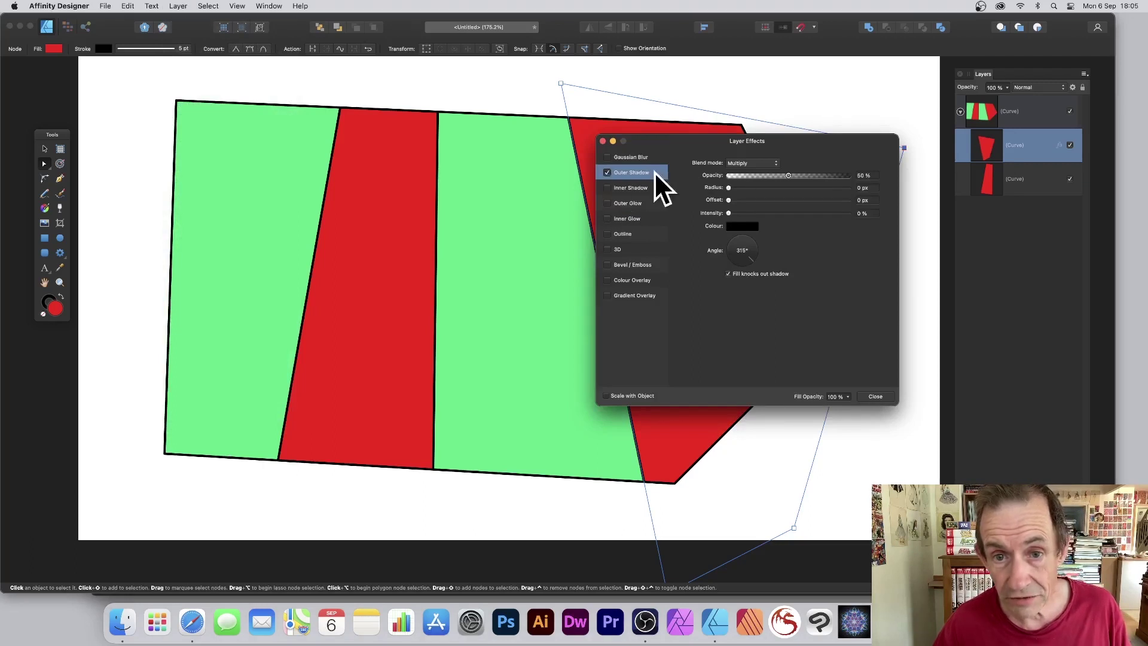
pyautogui.moveTo(729, 189); pyautogui.dragTo(802, 215)
pyautogui.click(813, 213)
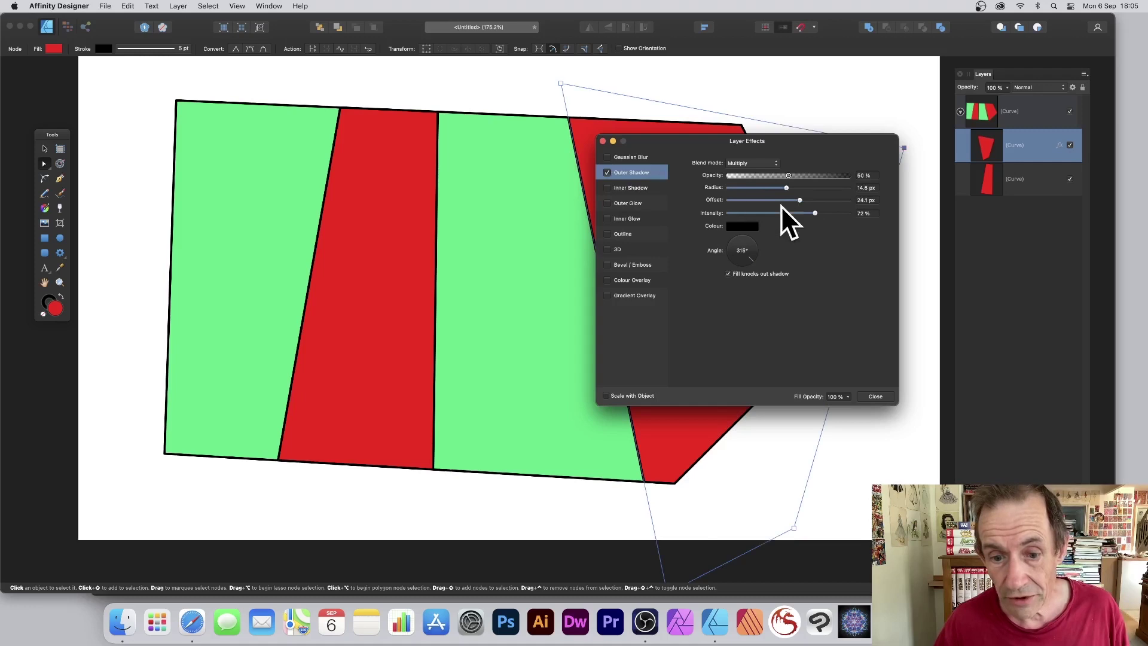
pyautogui.click(618, 249)
pyautogui.moveTo(823, 162)
pyautogui.mouseDown()
pyautogui.moveTo(785, 161)
pyautogui.moveTo(821, 163)
pyautogui.mouseUp()
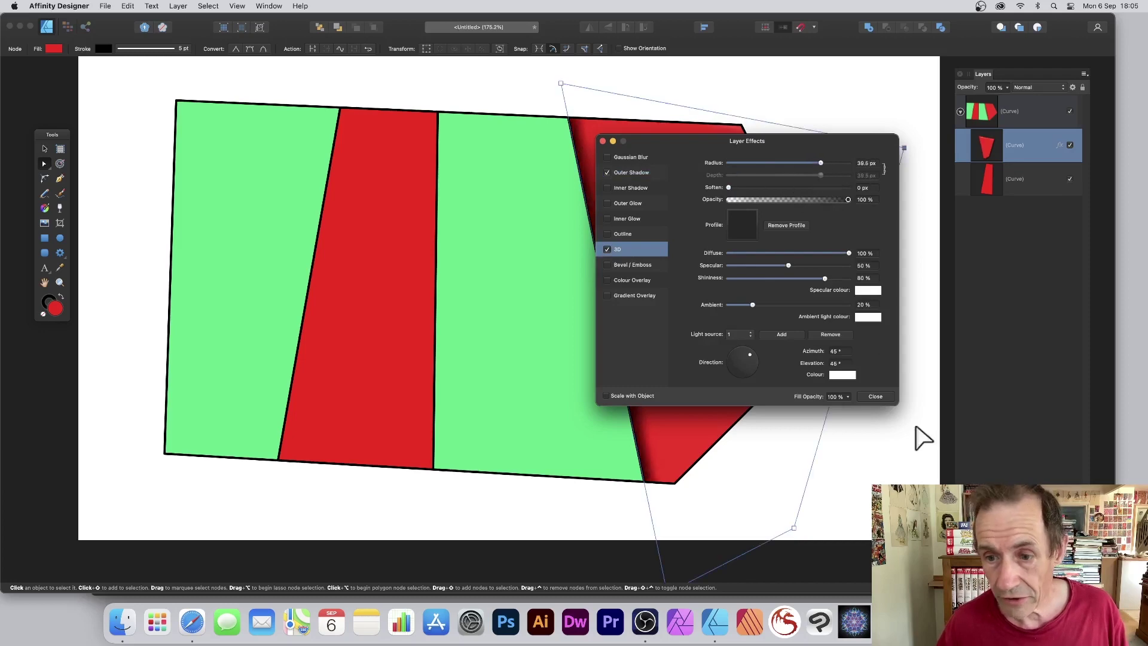
pyautogui.click(875, 395)
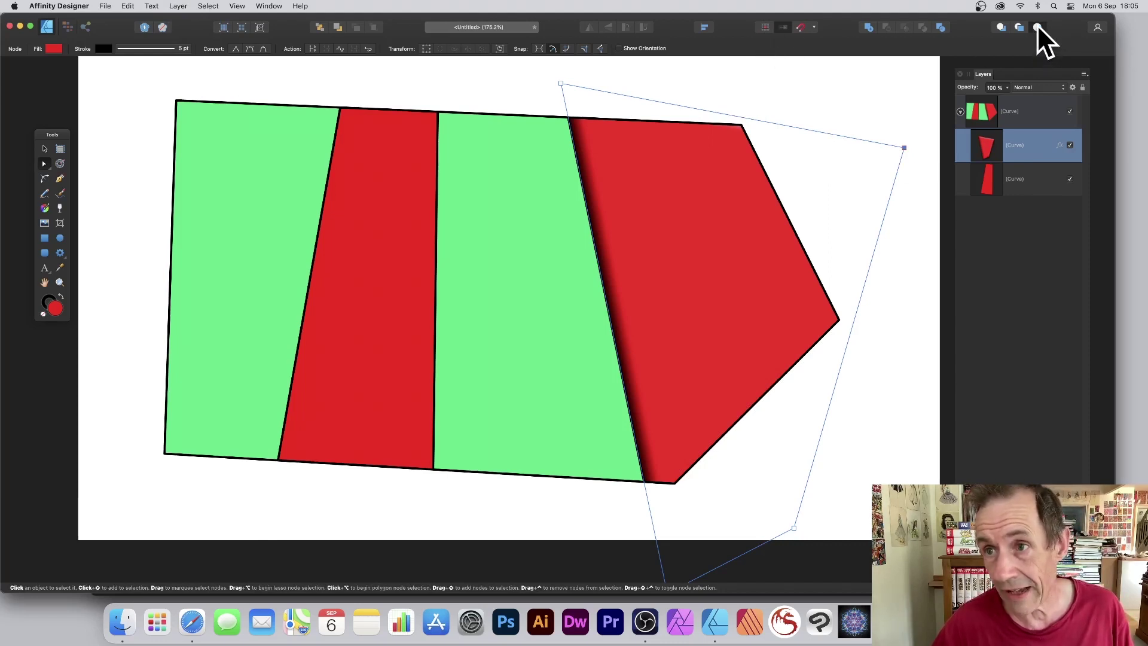
# - Draw a closed four-node band across the right-hand red shape
pyautogui.click(61, 178)
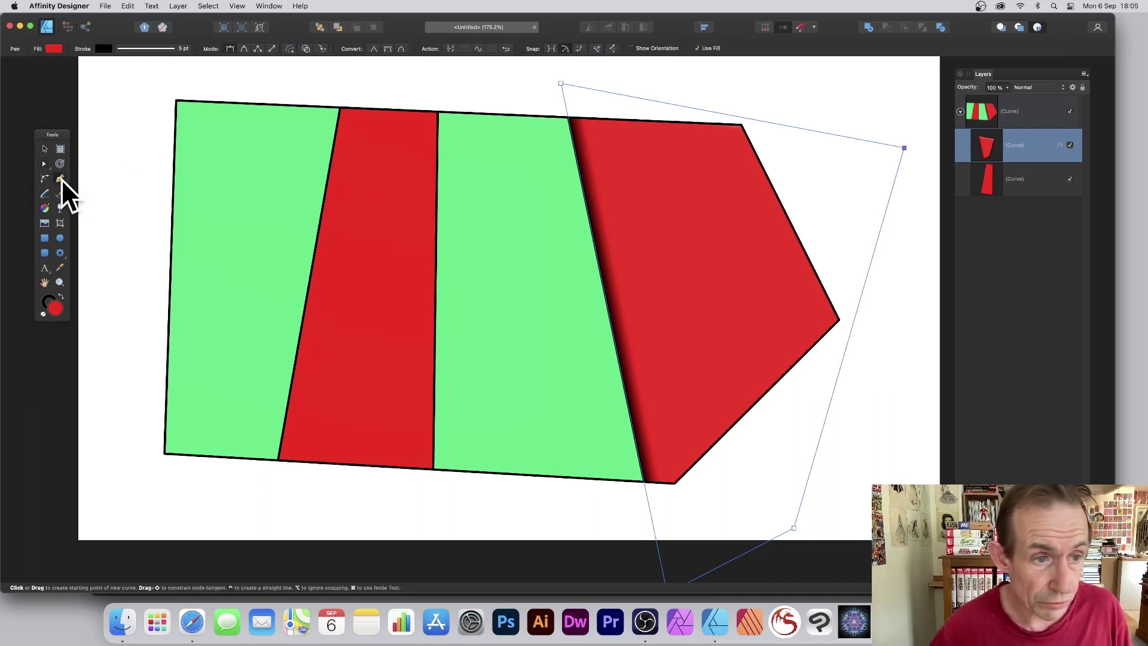
pyautogui.click(508, 209)
pyautogui.moveTo(806, 164); pyautogui.dragTo(835, 221)
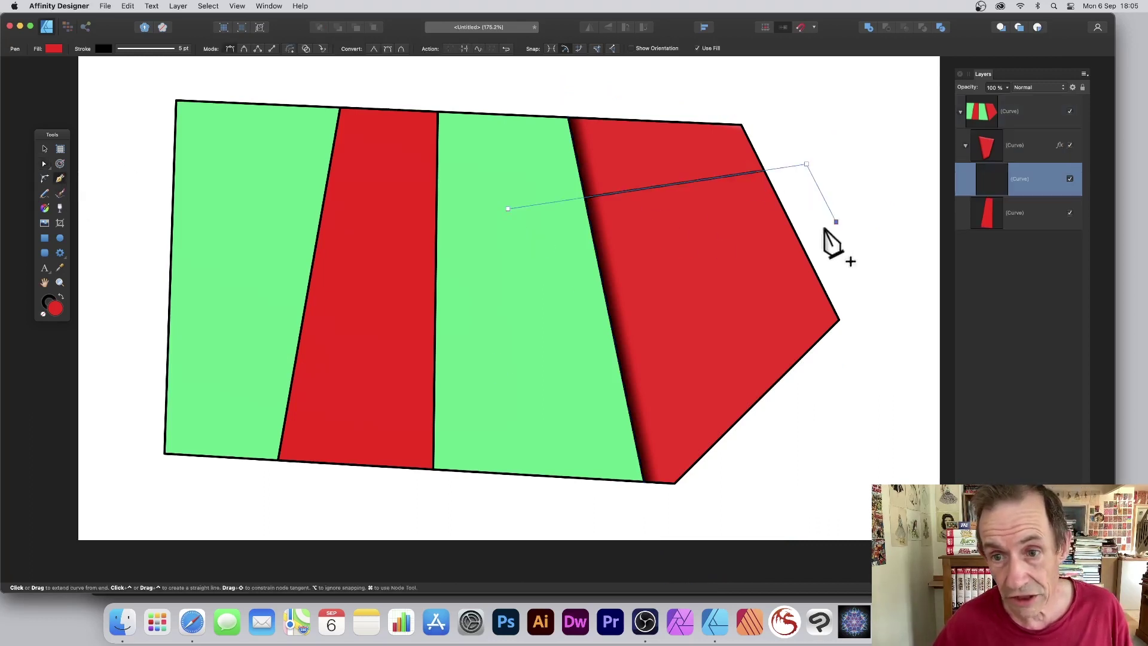
pyautogui.click(551, 319)
pyautogui.click(507, 209)
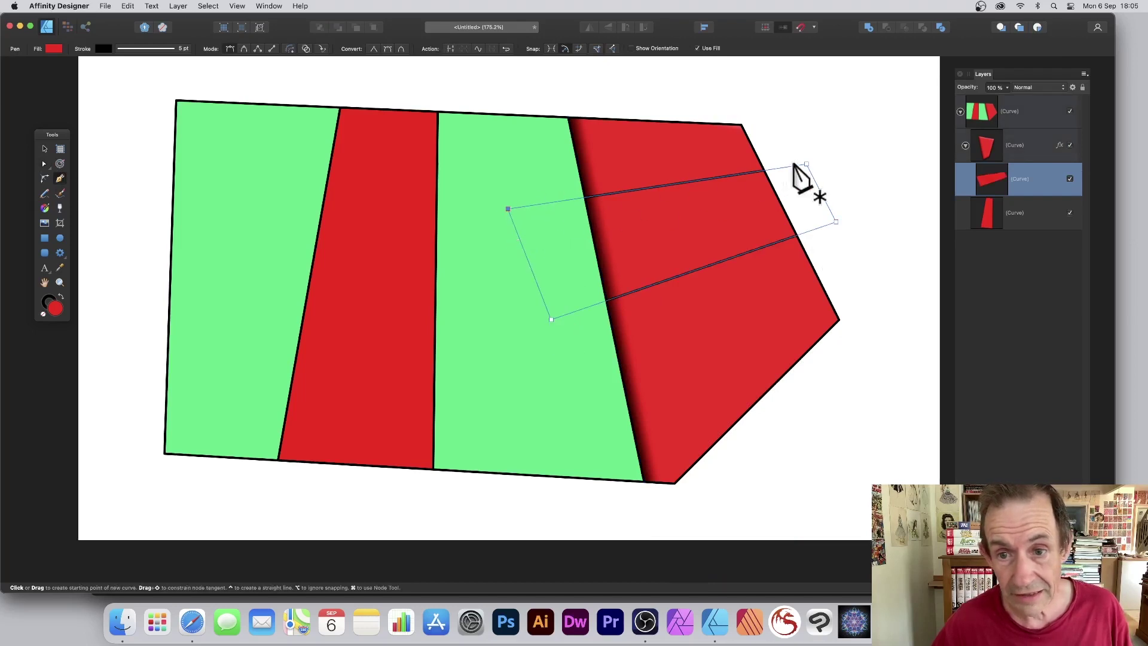
# - Fill the new band dark blue and reselect its layer
pyautogui.click(54, 49)
pyautogui.click(101, 92)
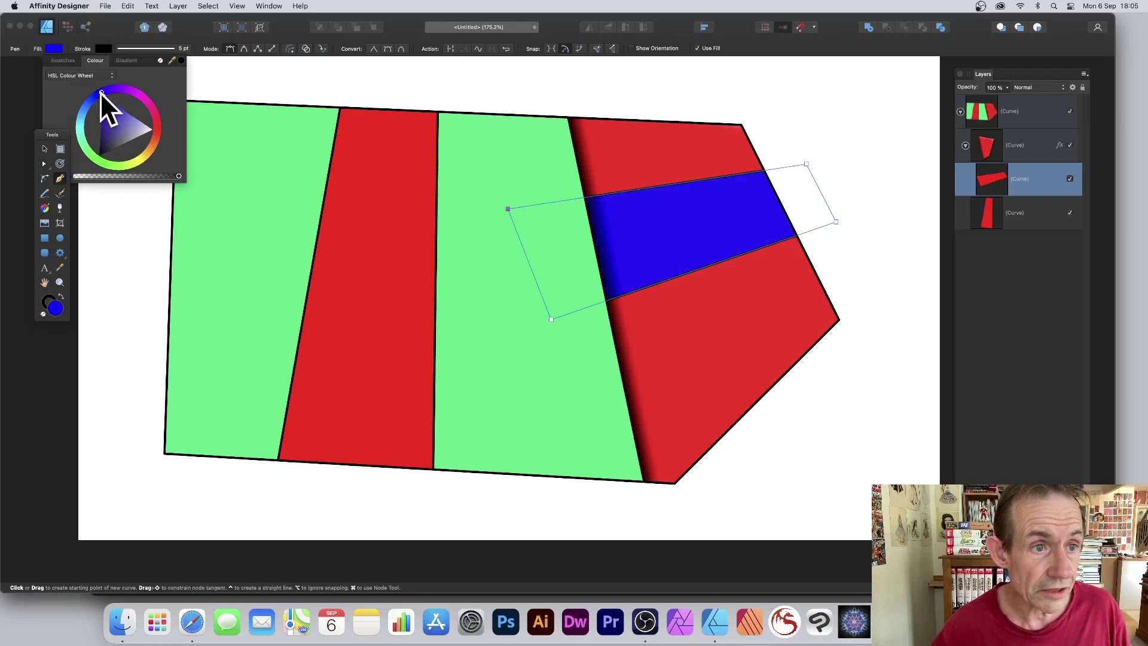
pyautogui.moveTo(119, 123); pyautogui.dragTo(100, 126)
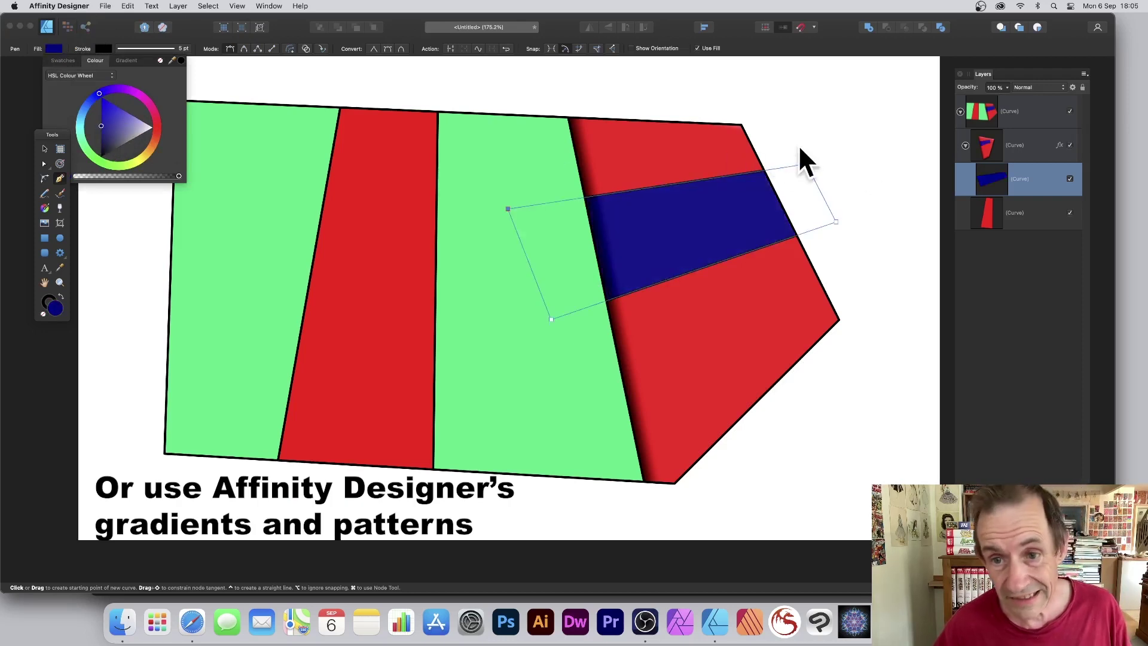
pyautogui.click(1016, 148)
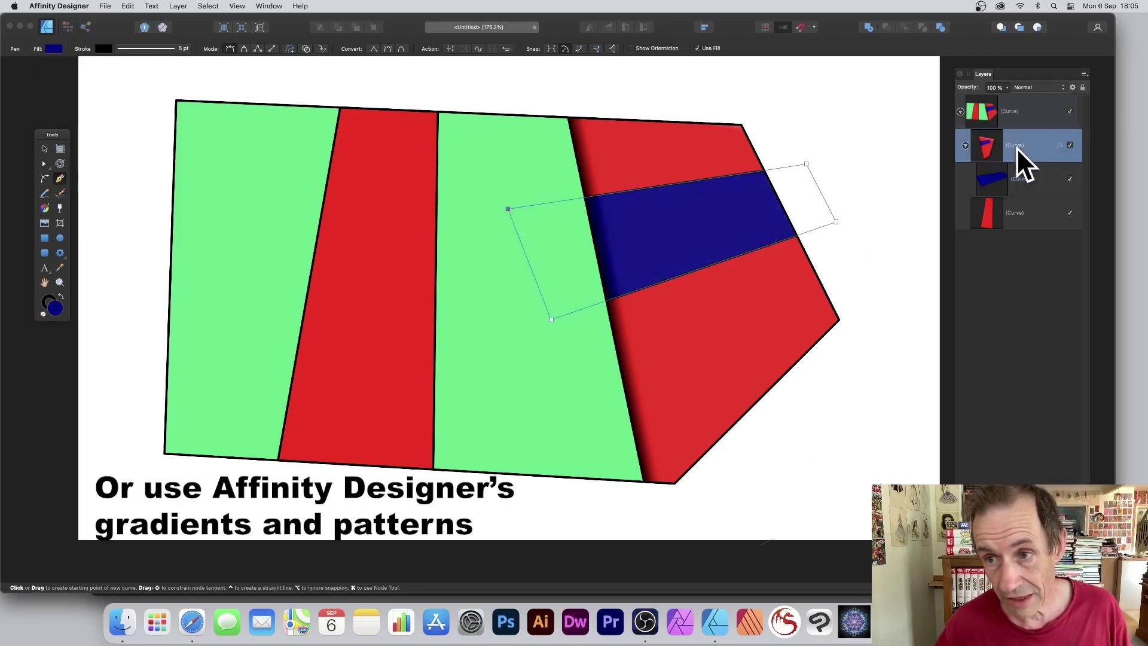
pyautogui.click(1023, 179)
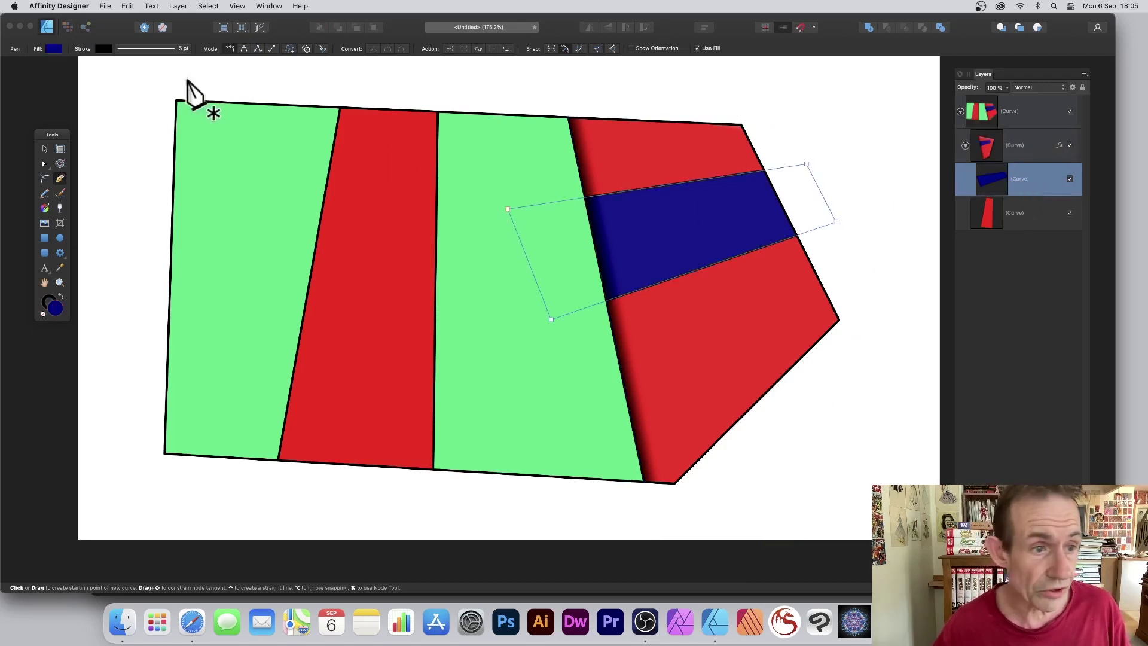
# - Pull the blue band's top-left node up, then add 3D radius 11.5 px and 18.8 px Gaussian Blur
pyautogui.click(44, 163)
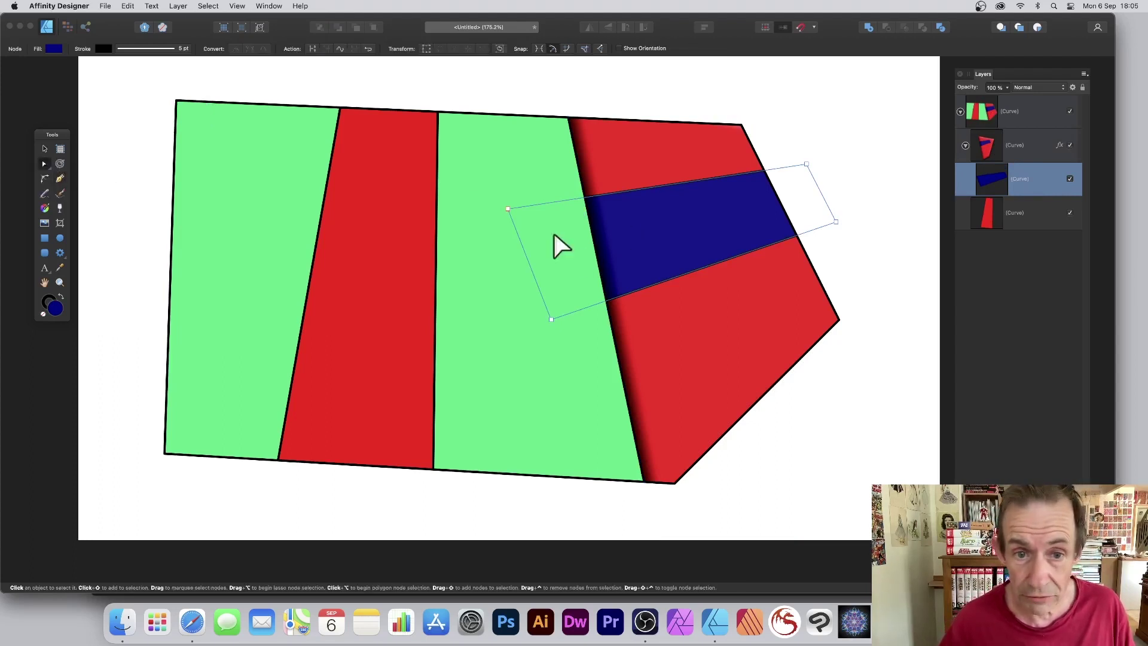
pyautogui.moveTo(508, 208); pyautogui.dragTo(530, 177)
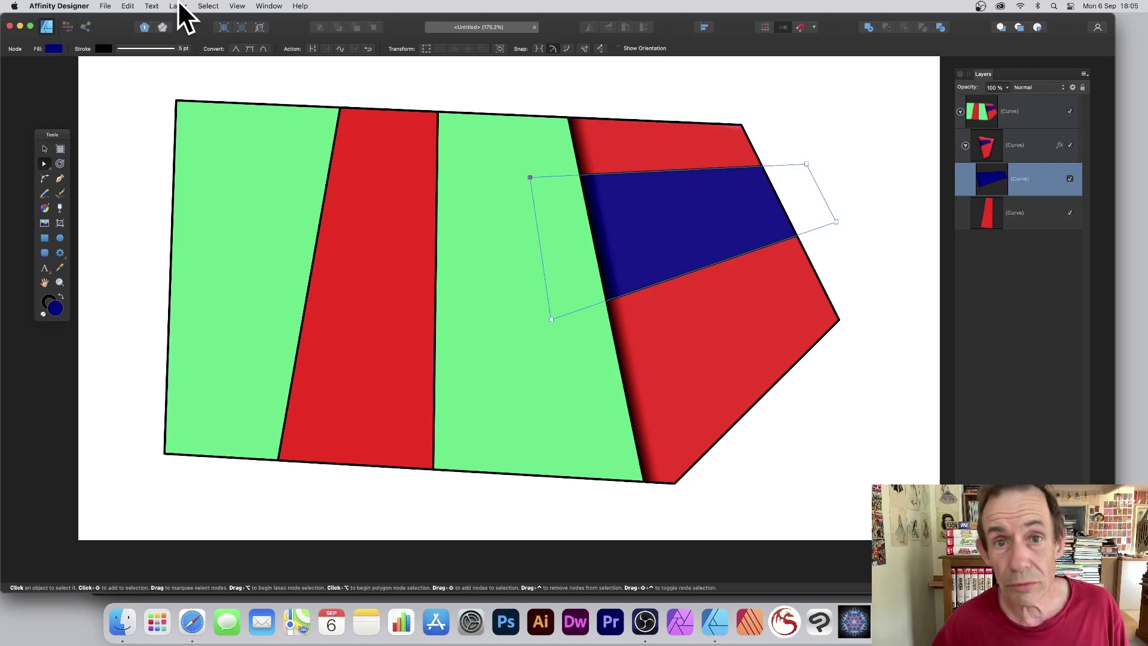
pyautogui.click(178, 5)
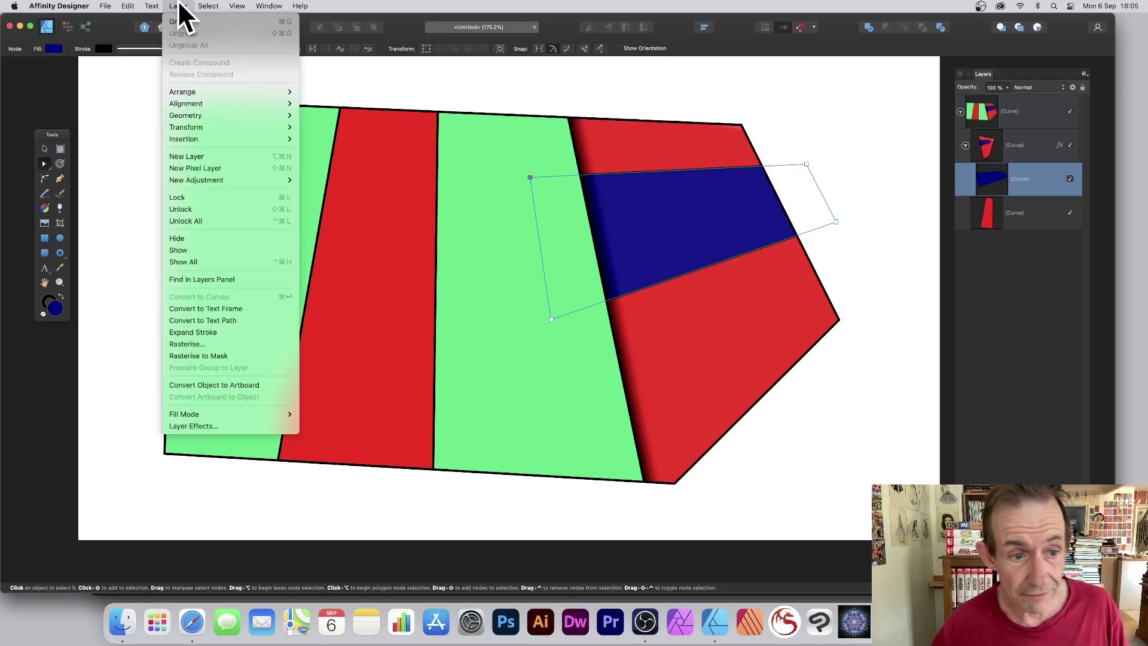
pyautogui.click(224, 423)
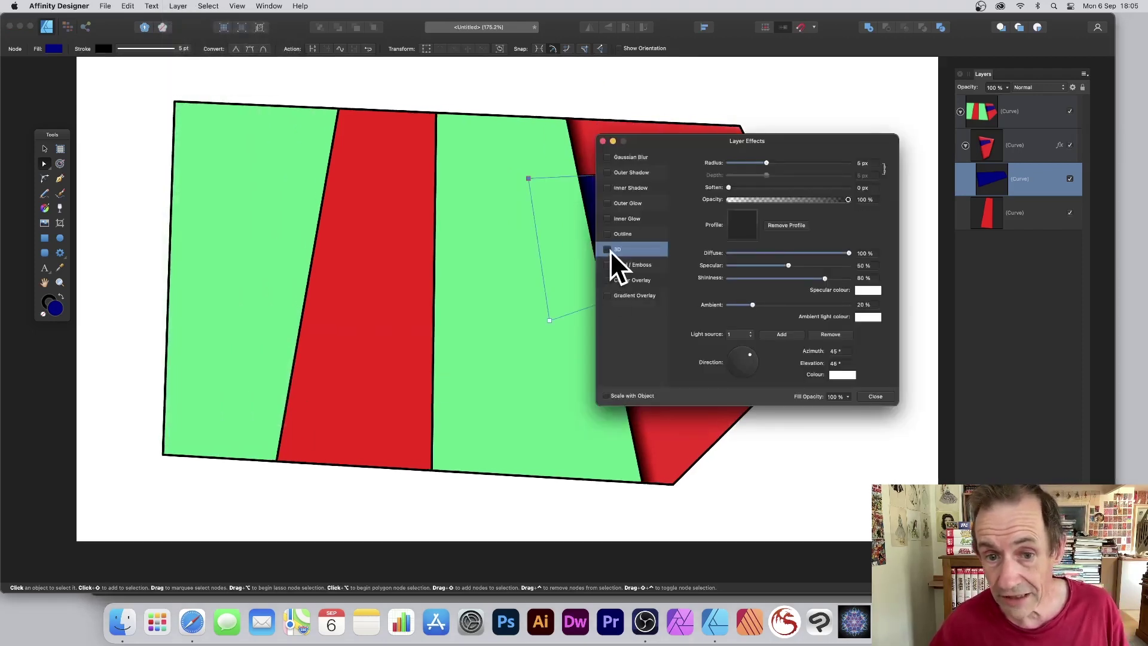
pyautogui.moveTo(778, 163); pyautogui.dragTo(789, 164)
pyautogui.moveTo(626, 136); pyautogui.dragTo(826, 155)
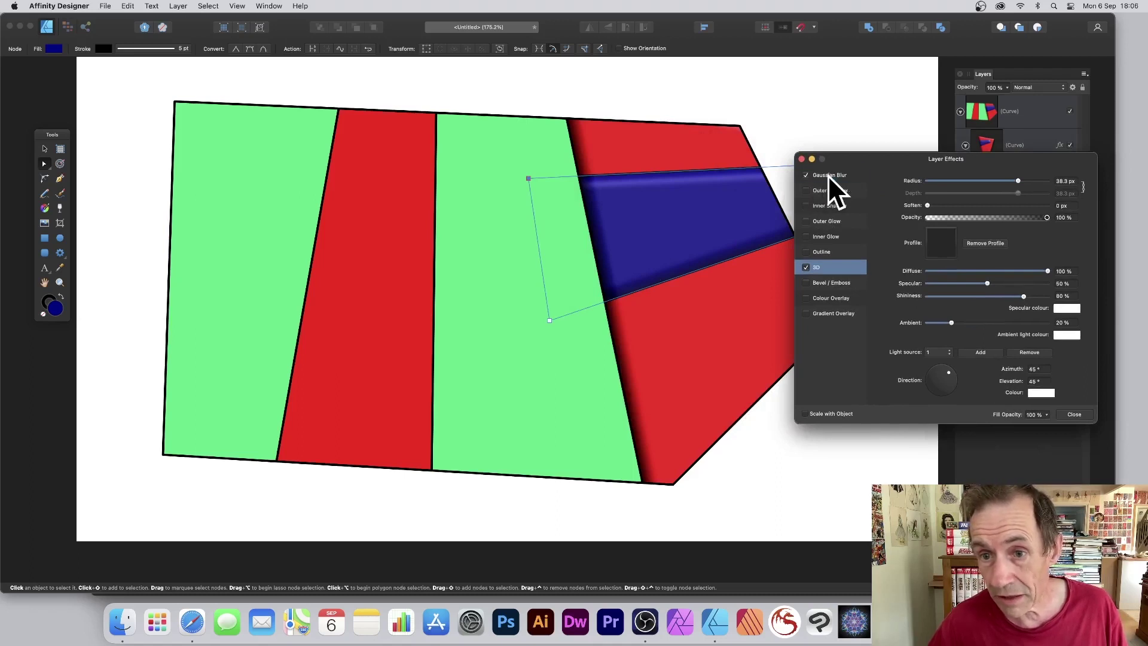
pyautogui.click(827, 174)
pyautogui.moveTo(967, 181)
pyautogui.mouseDown()
pyautogui.moveTo(953, 181)
pyautogui.moveTo(985, 183)
pyautogui.mouseUp()
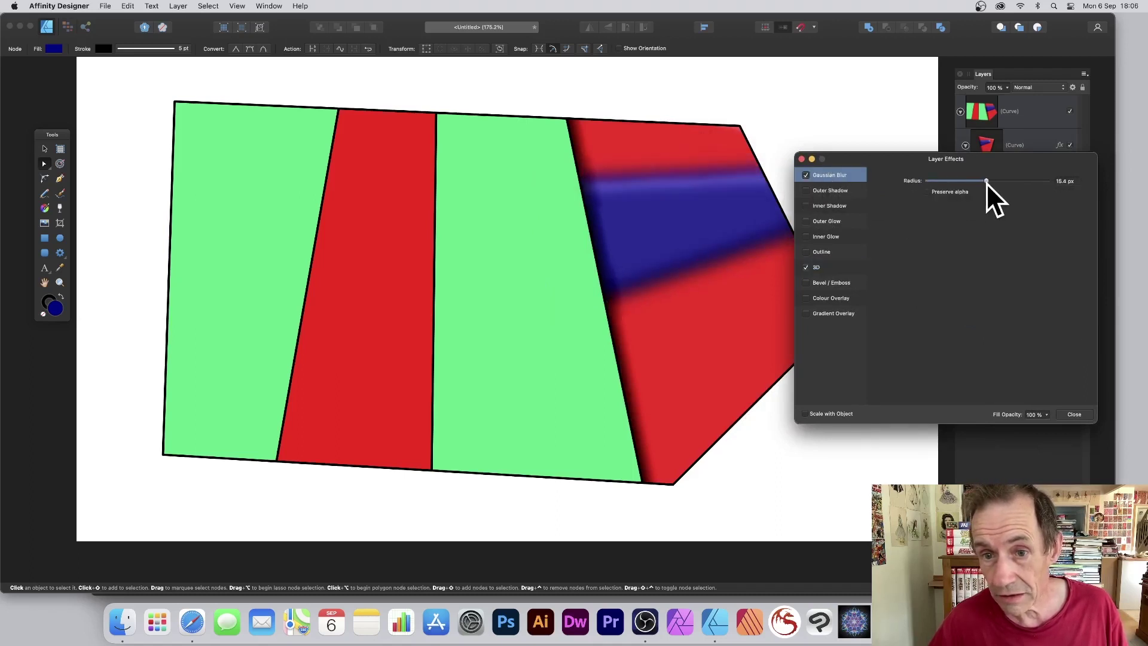
pyautogui.click(1081, 413)
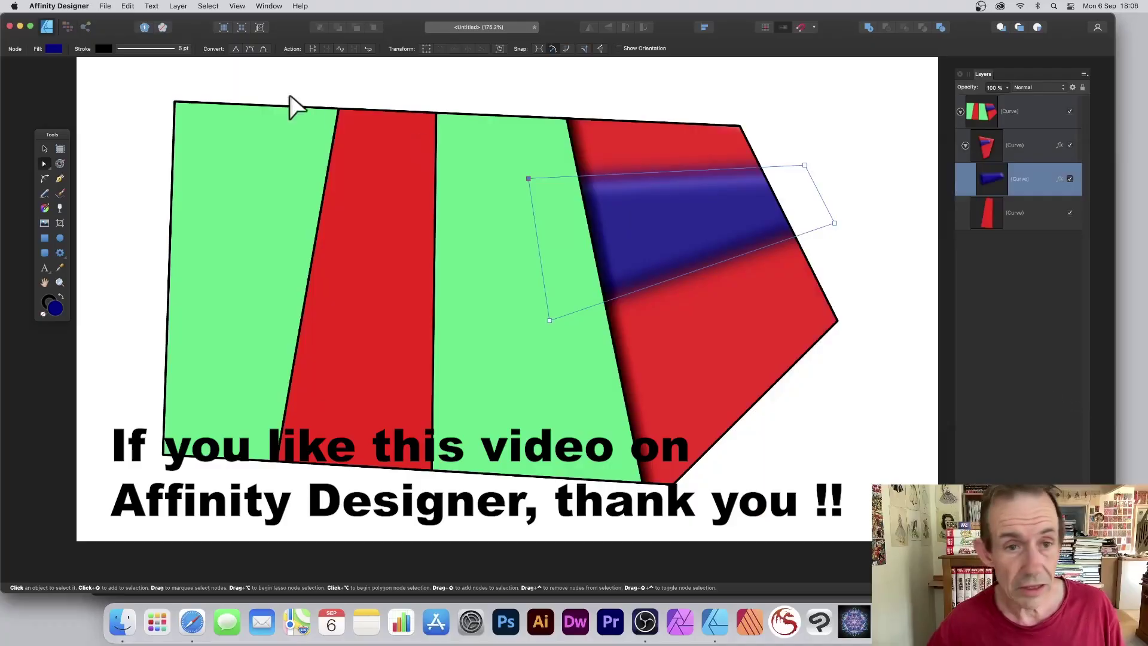
# - Select the middle red strip, enable Insert Inside, and draw a four-node shape within it
pyautogui.click(1016, 213)
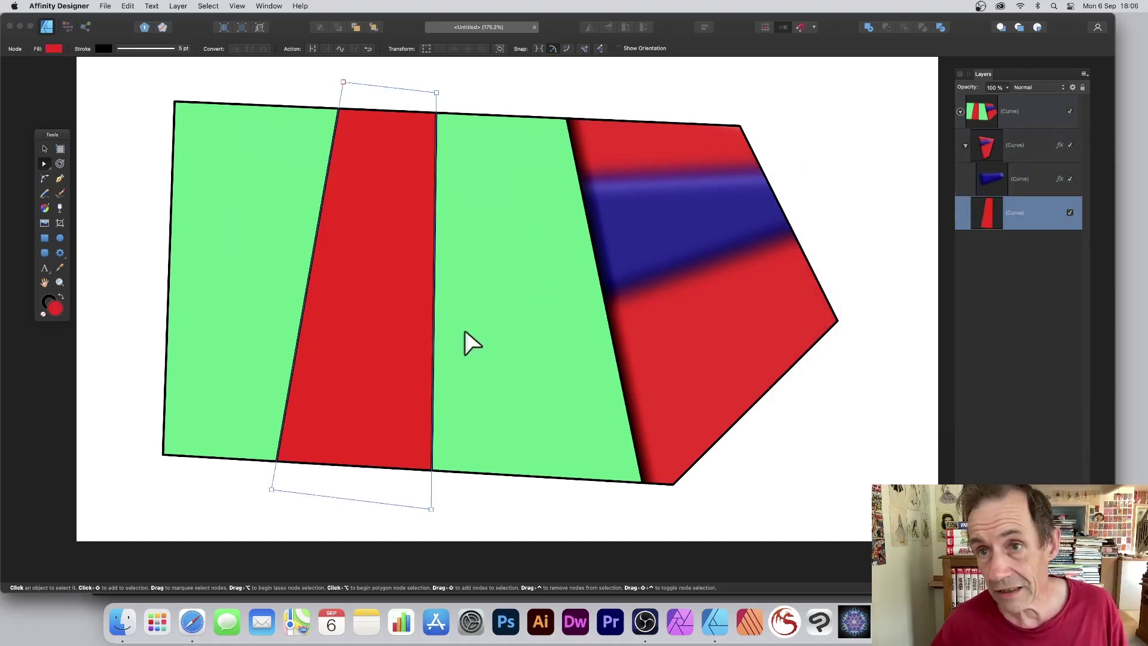
pyautogui.click(1037, 28)
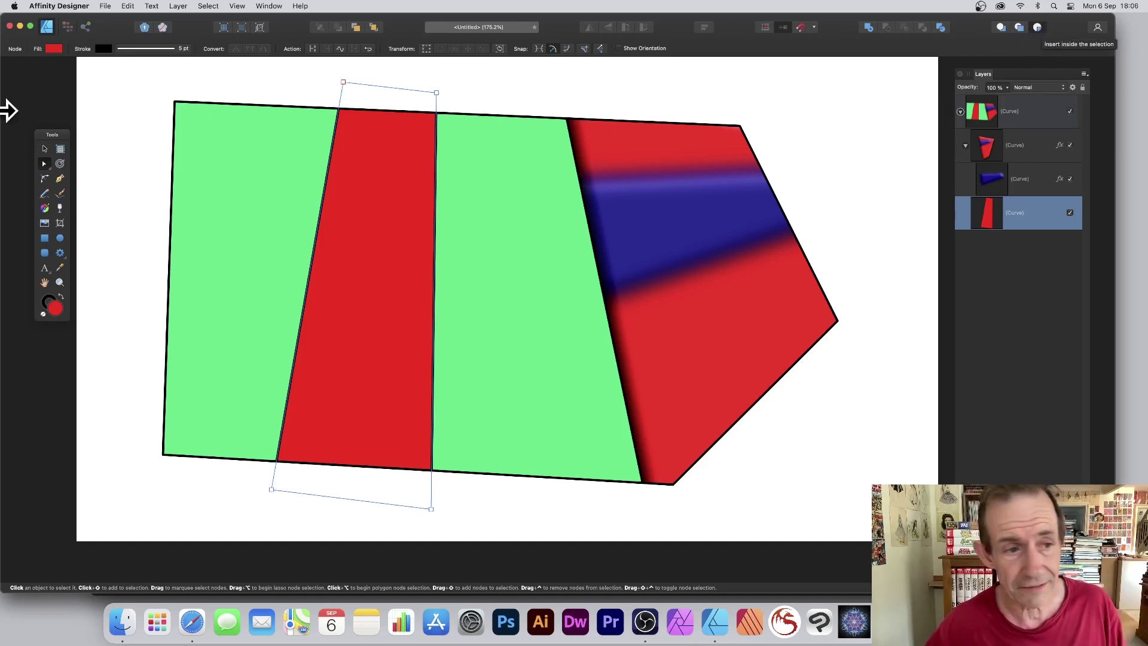
pyautogui.click(59, 178)
pyautogui.click(200, 168)
pyautogui.click(505, 196)
pyautogui.click(491, 373)
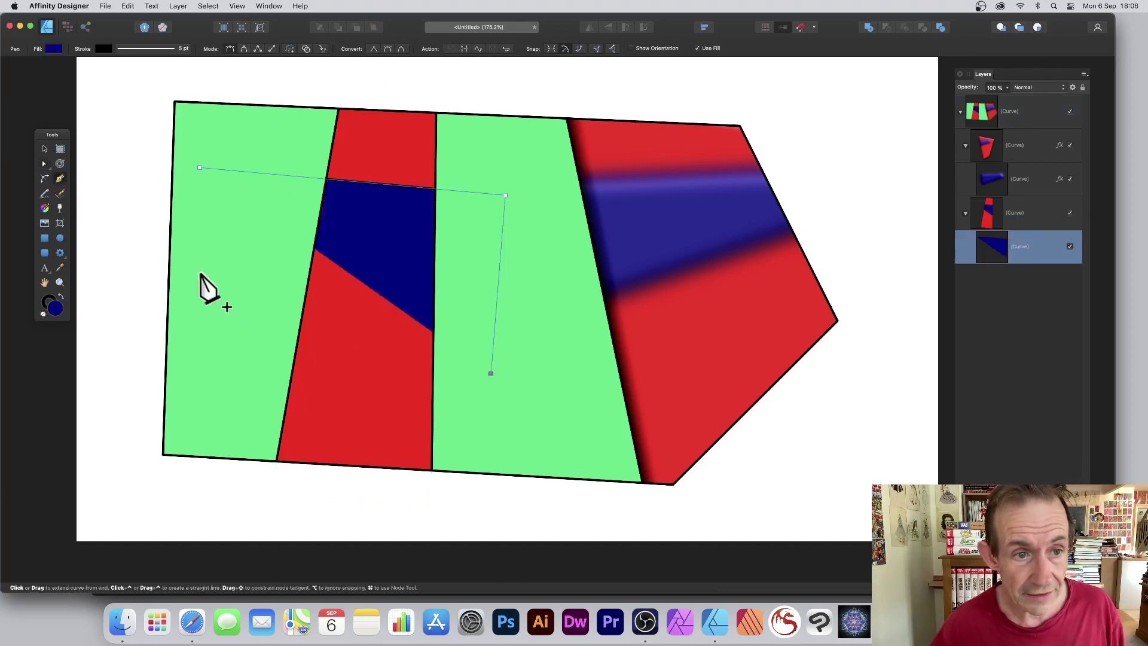
pyautogui.click(201, 272)
pyautogui.click(199, 168)
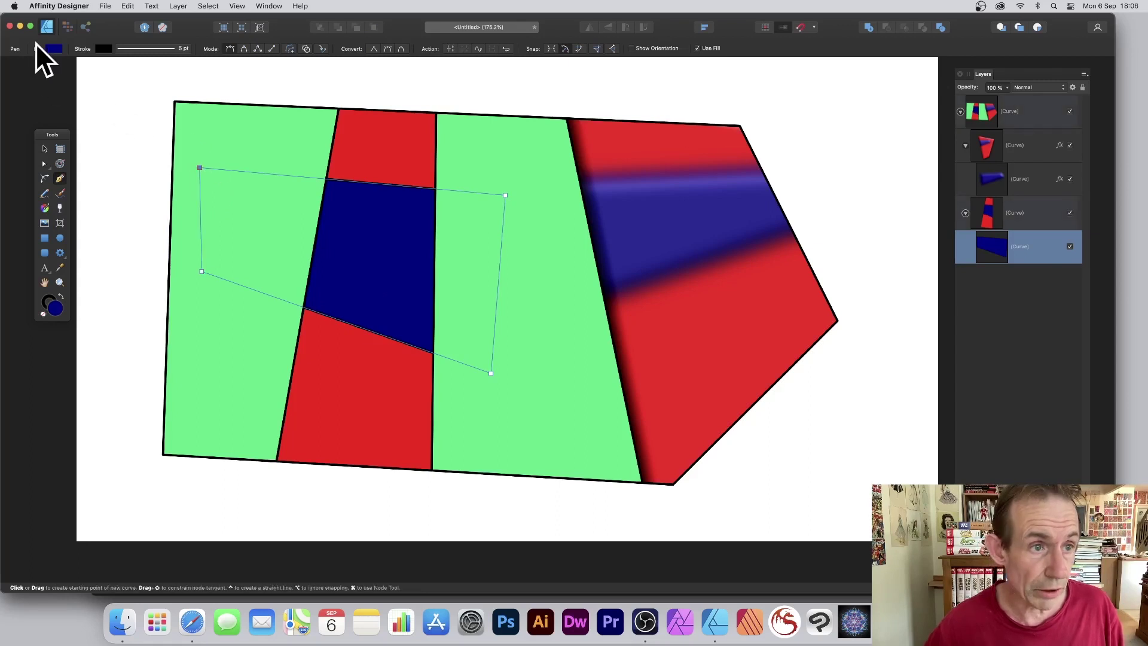
# - Fill the new shape orange and set its black stroke width to 44 pt
pyautogui.click(54, 48)
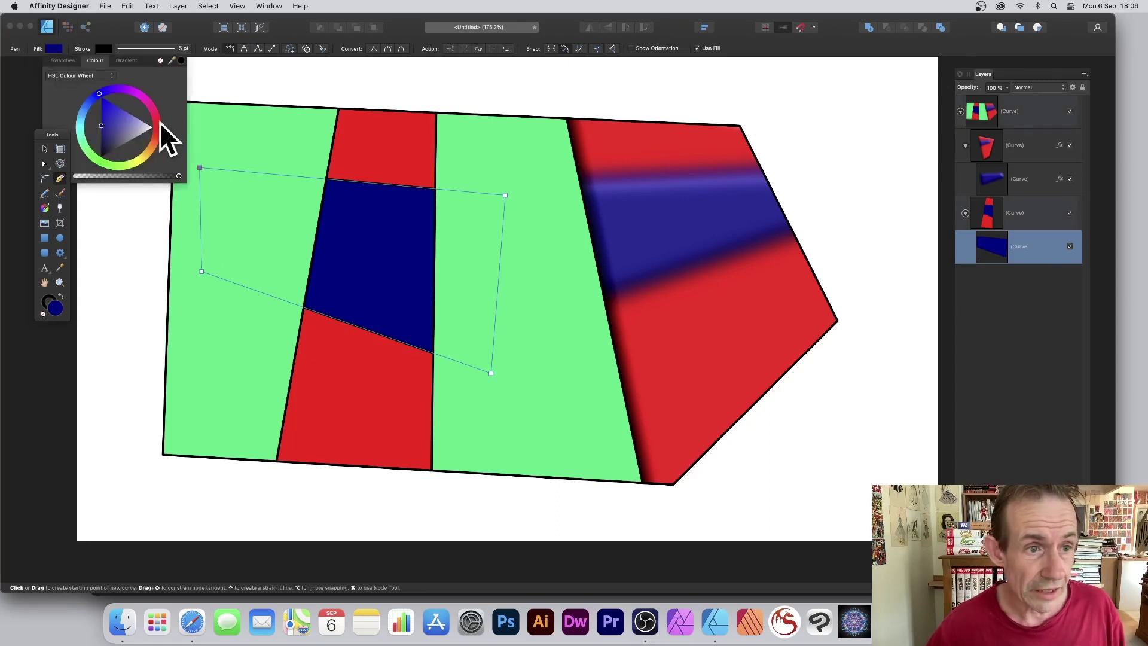
pyautogui.moveTo(141, 153); pyautogui.dragTo(151, 154)
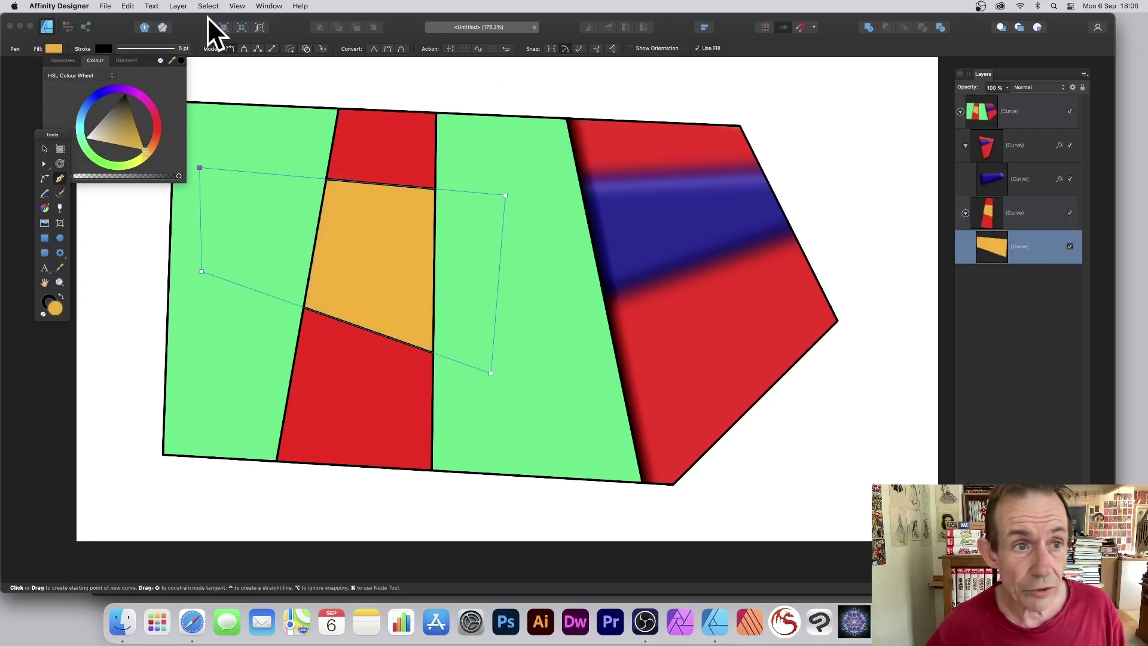
pyautogui.click(166, 47)
pyautogui.moveTo(138, 79); pyautogui.dragTo(169, 80)
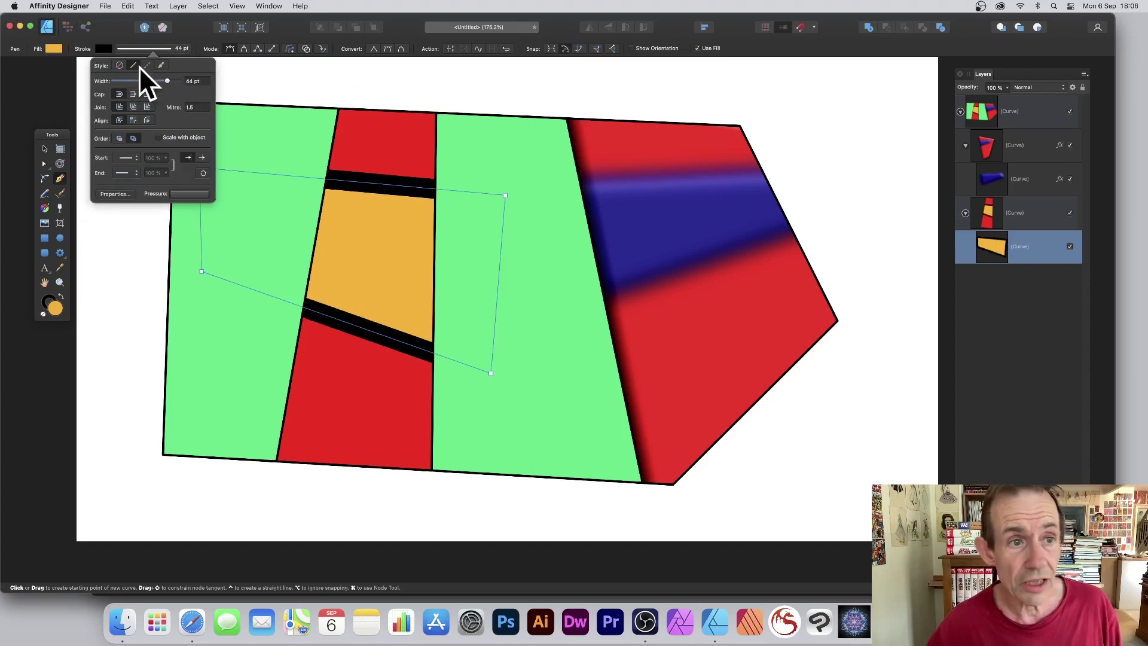
pyautogui.click(44, 163)
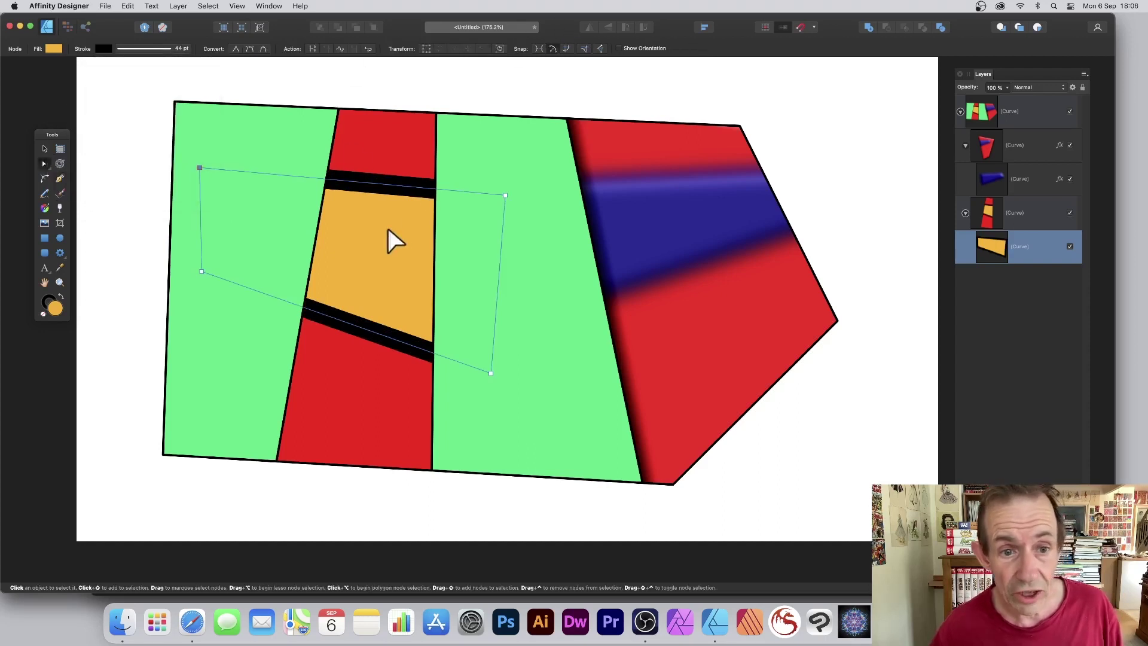
# - Move the orange shape, duplicate it higher up, and slide the lower copy down the strip
pyautogui.click(45, 149)
pyautogui.moveTo(385, 224); pyautogui.dragTo(246, 261)
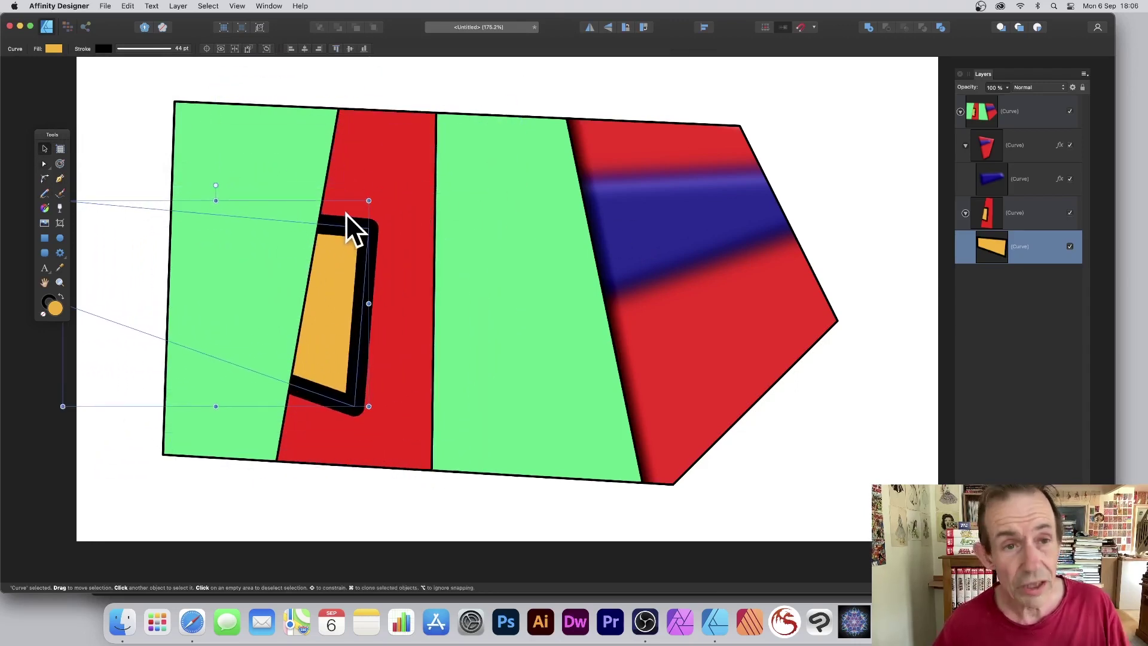
pyautogui.moveTo(332, 272); pyautogui.dragTo(467, 170)
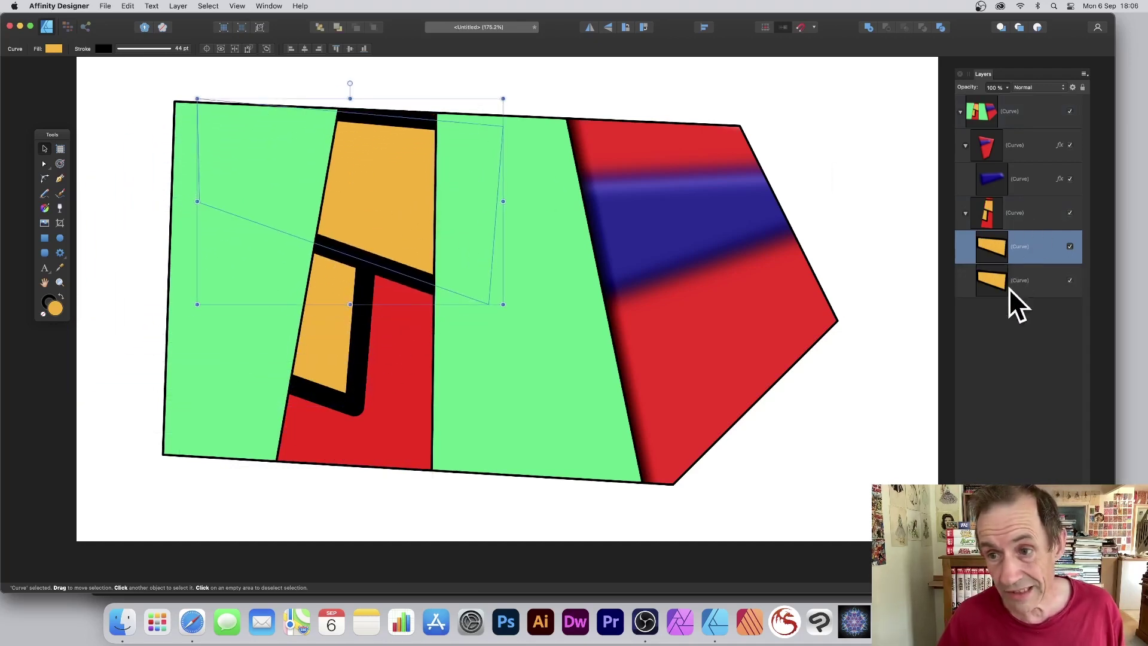
pyautogui.click(1001, 213)
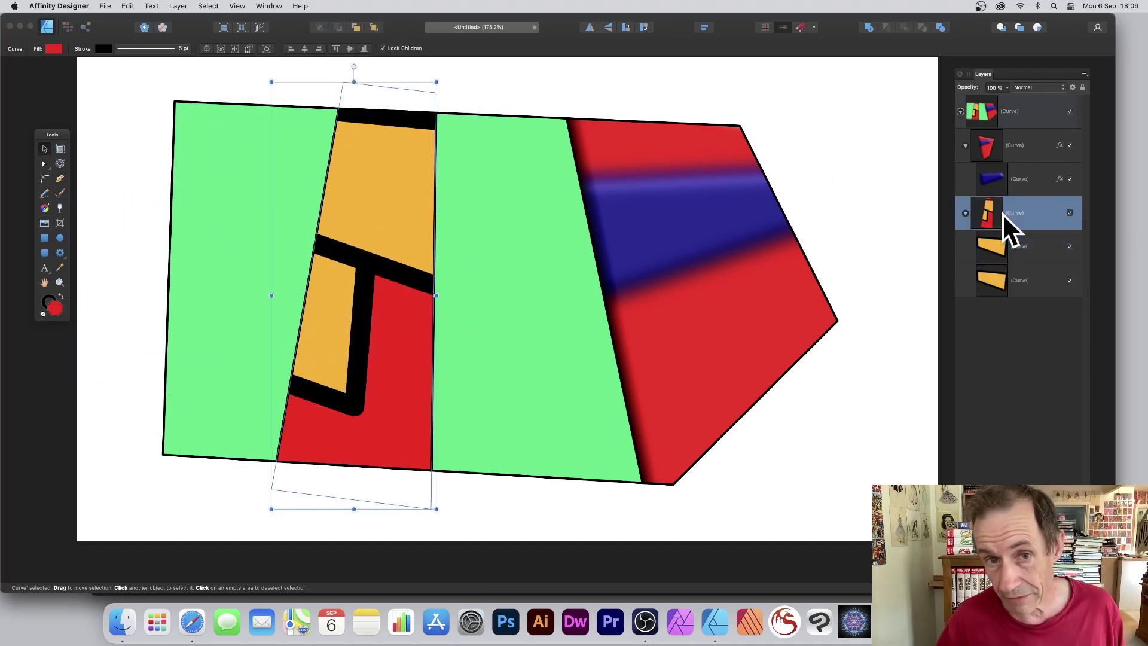
pyautogui.click(1019, 253)
pyautogui.click(1011, 275)
pyautogui.moveTo(333, 302); pyautogui.dragTo(348, 423)
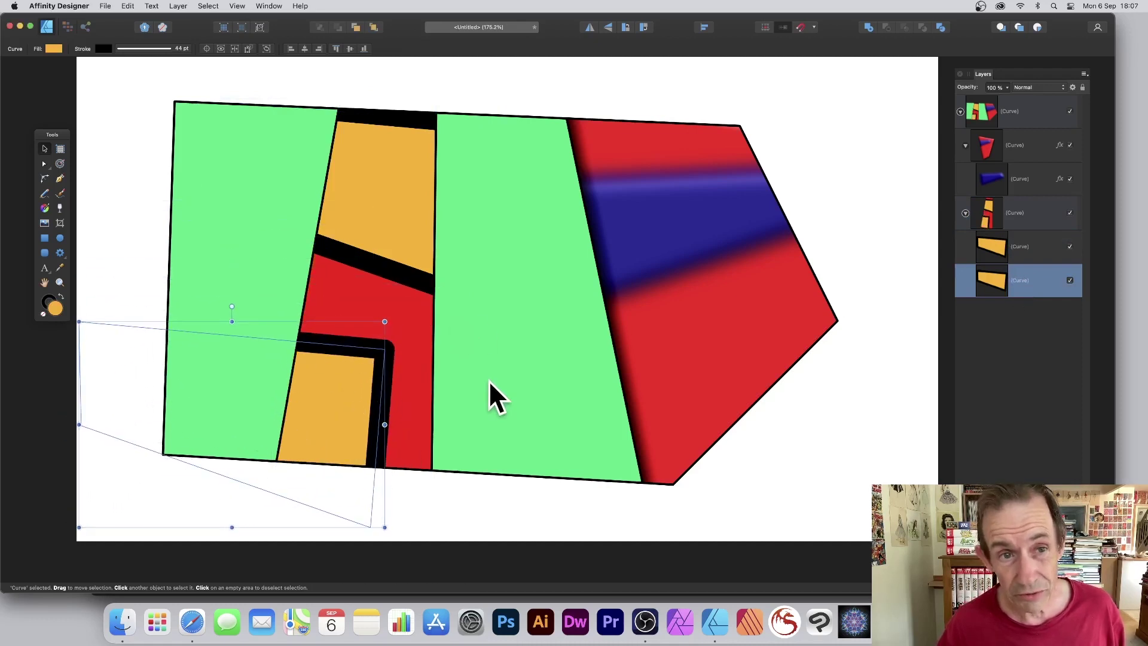
# - Turn off Lock Children, then move and enlarge the red strip without its orange shapes
pyautogui.click(1034, 211)
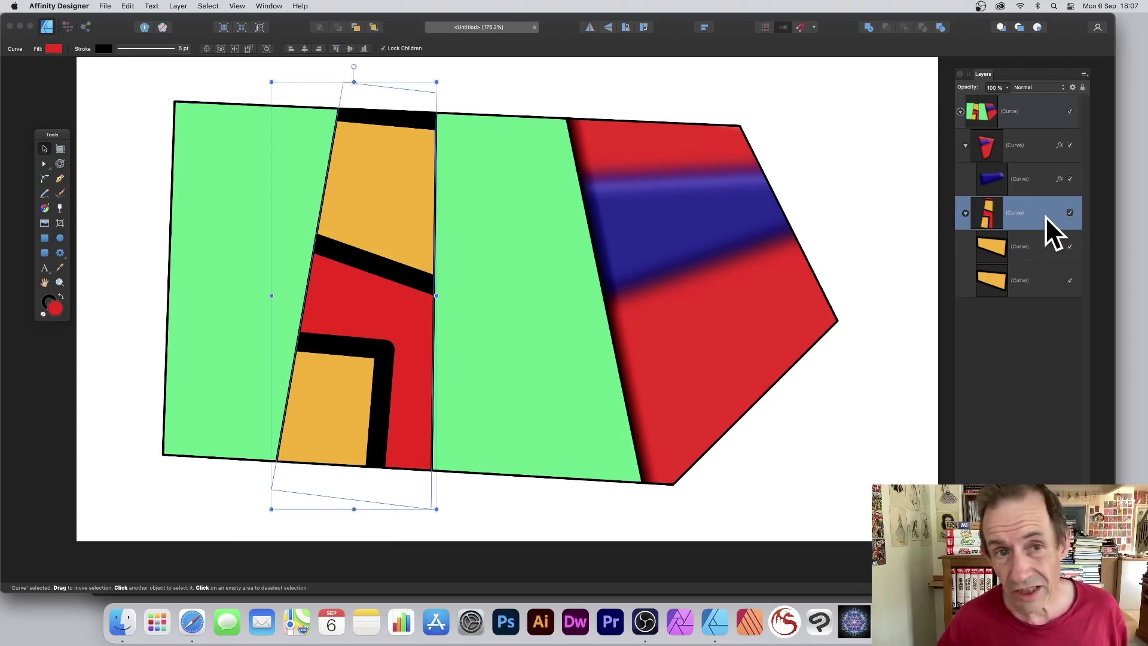
pyautogui.click(383, 48)
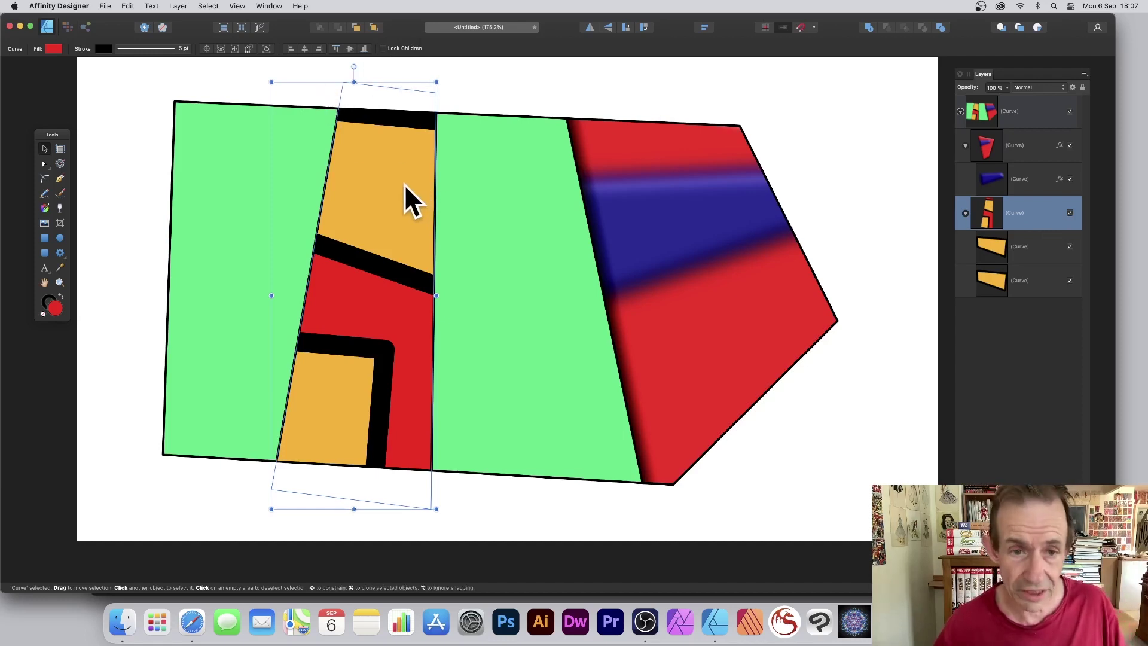
pyautogui.moveTo(367, 267); pyautogui.dragTo(355, 230)
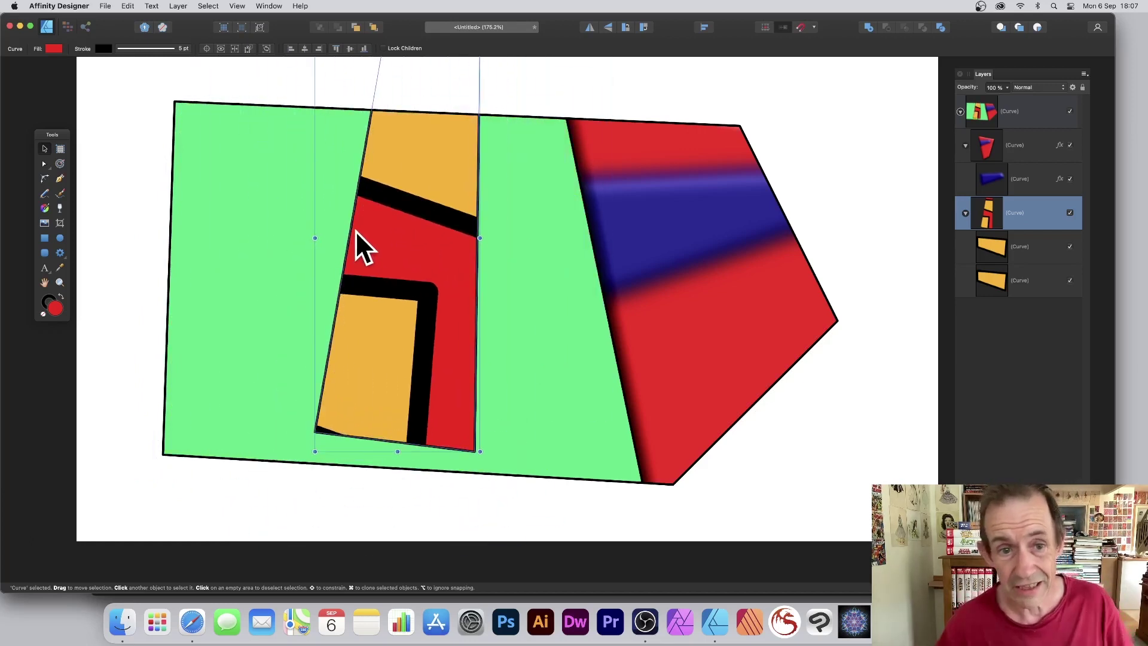
pyautogui.moveTo(360, 232); pyautogui.dragTo(320, 135)
pyautogui.moveTo(399, 325); pyautogui.dragTo(372, 310)
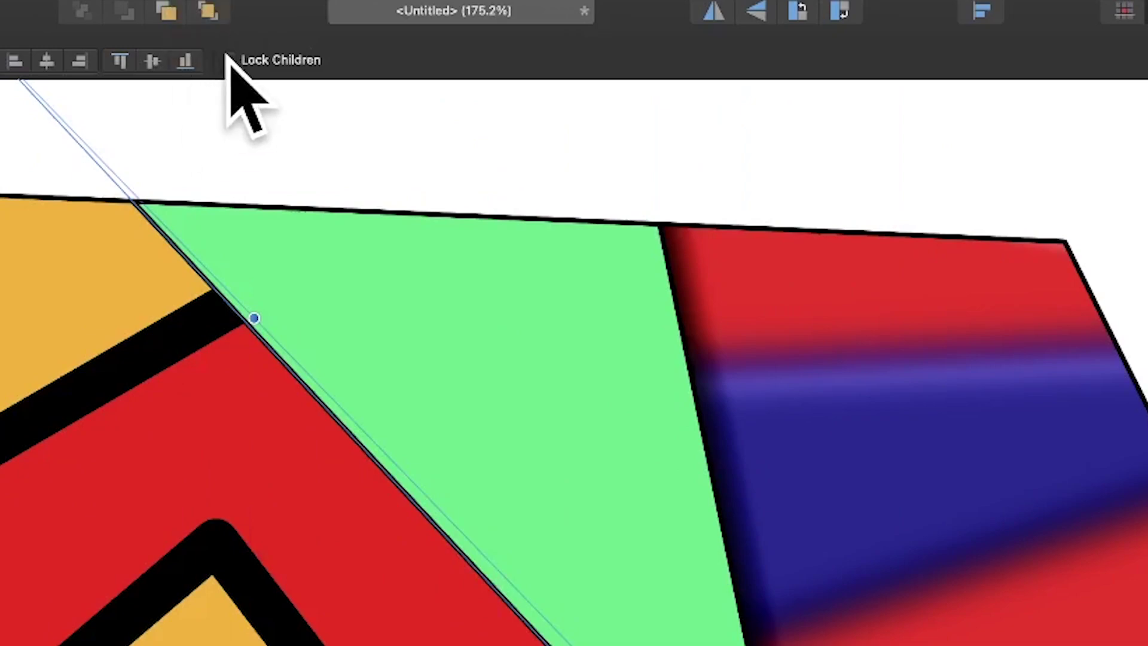
# - Re-enable Lock Children, rotate the strip group about 4.7°, and shift it right and down
pyautogui.click(232, 60)
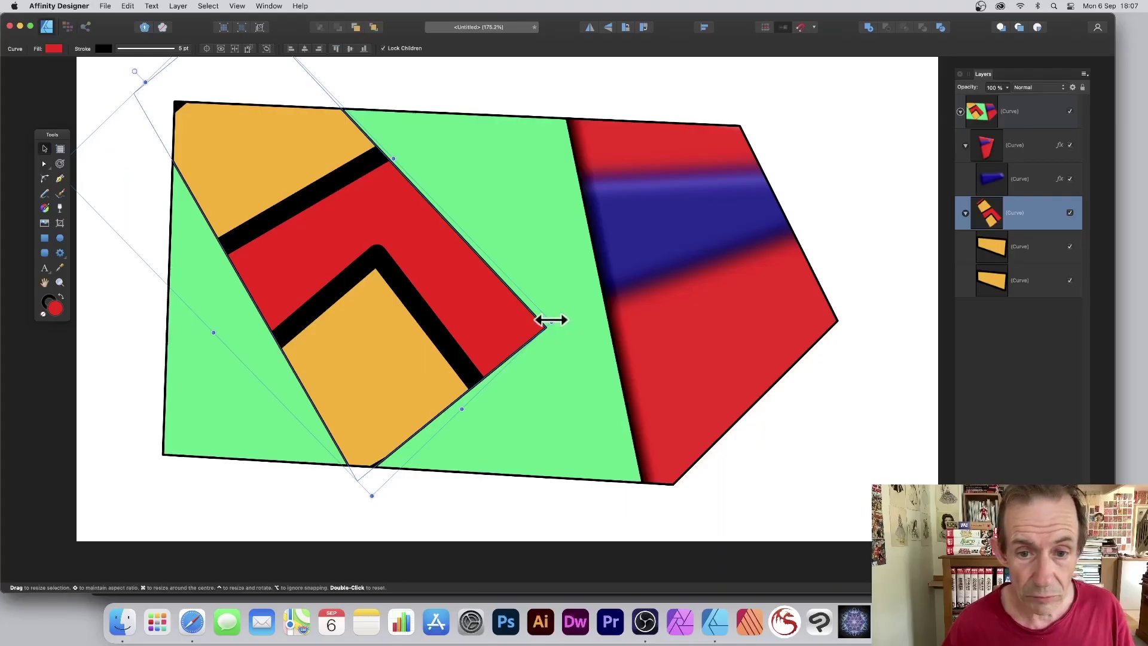
pyautogui.moveTo(551, 321); pyautogui.dragTo(467, 472)
pyautogui.moveTo(327, 258); pyautogui.dragTo(396, 282)
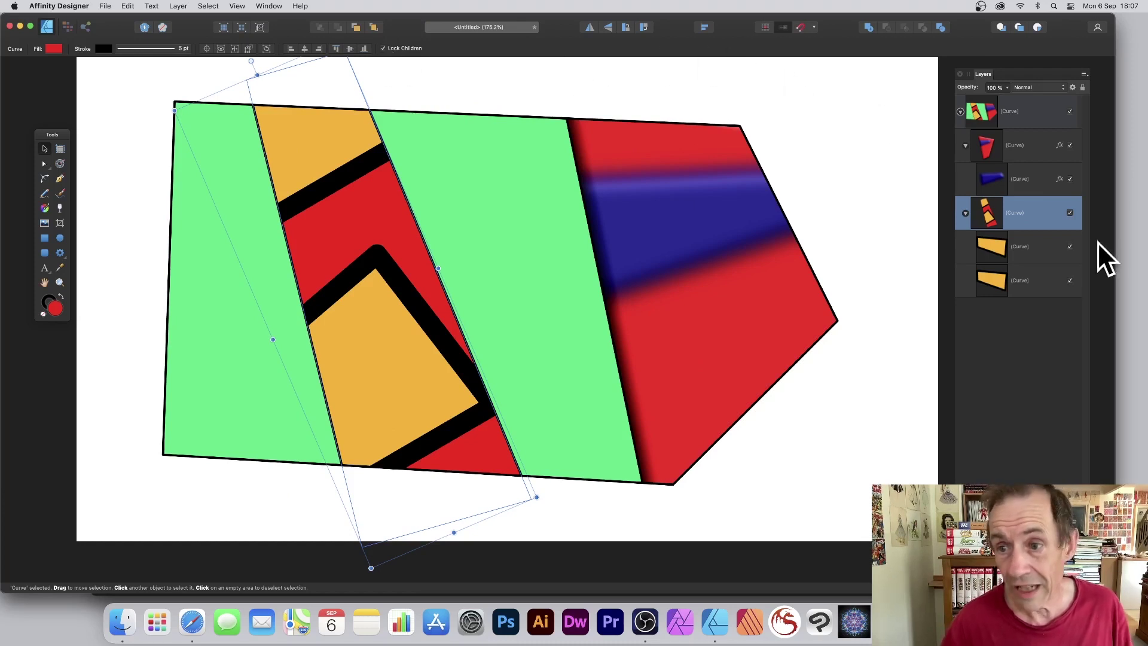
# - Select an orange child shape, pen a four-point shape, then delete the mistaken shape
pyautogui.click(1016, 245)
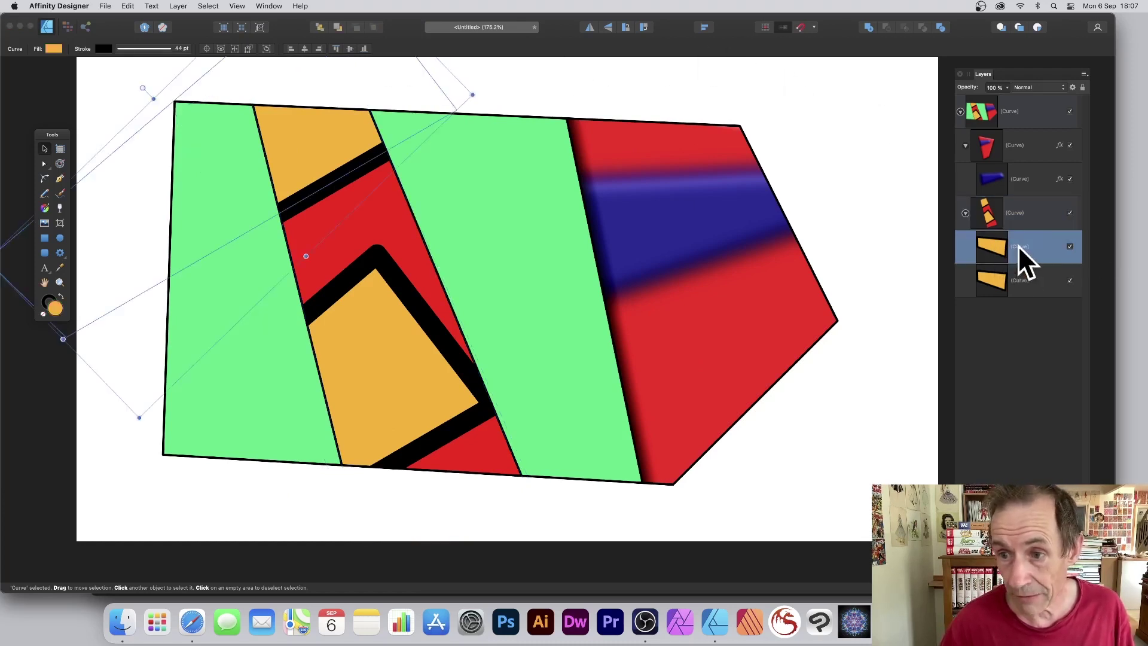
pyautogui.click(59, 178)
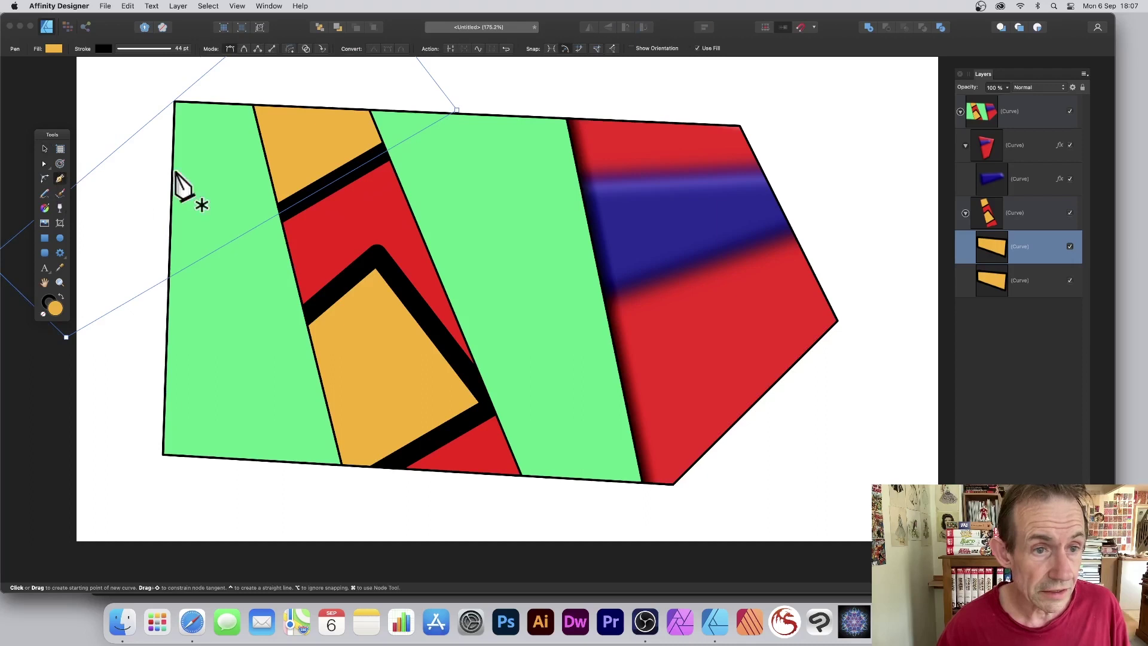
pyautogui.click(469, 219)
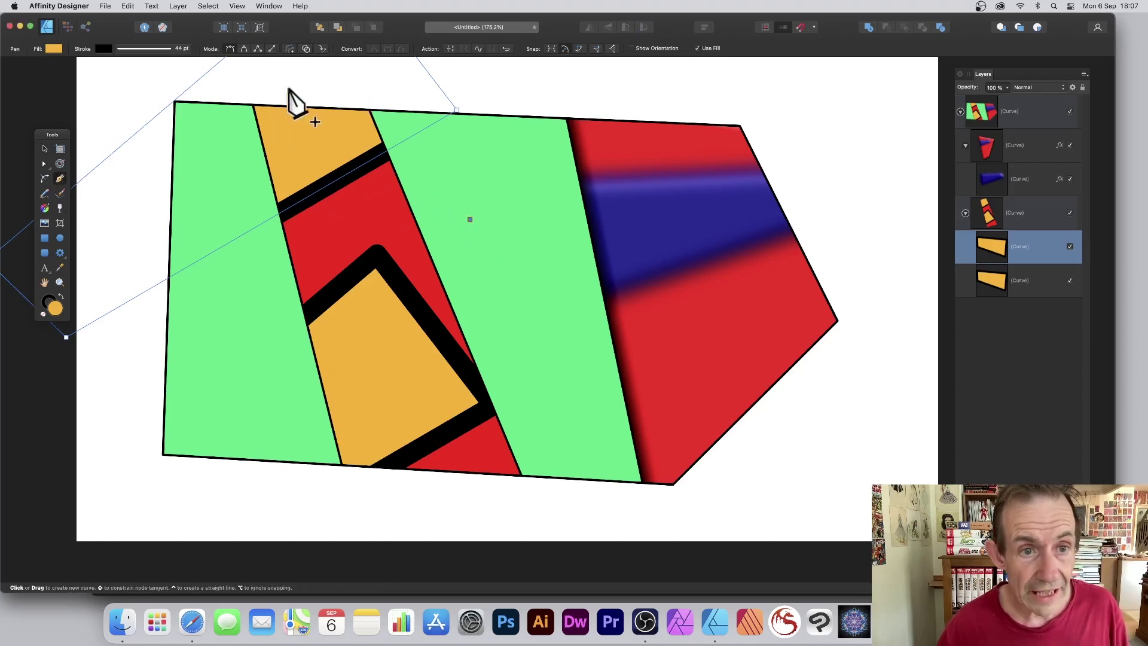
pyautogui.click(290, 80)
pyautogui.click(226, 110)
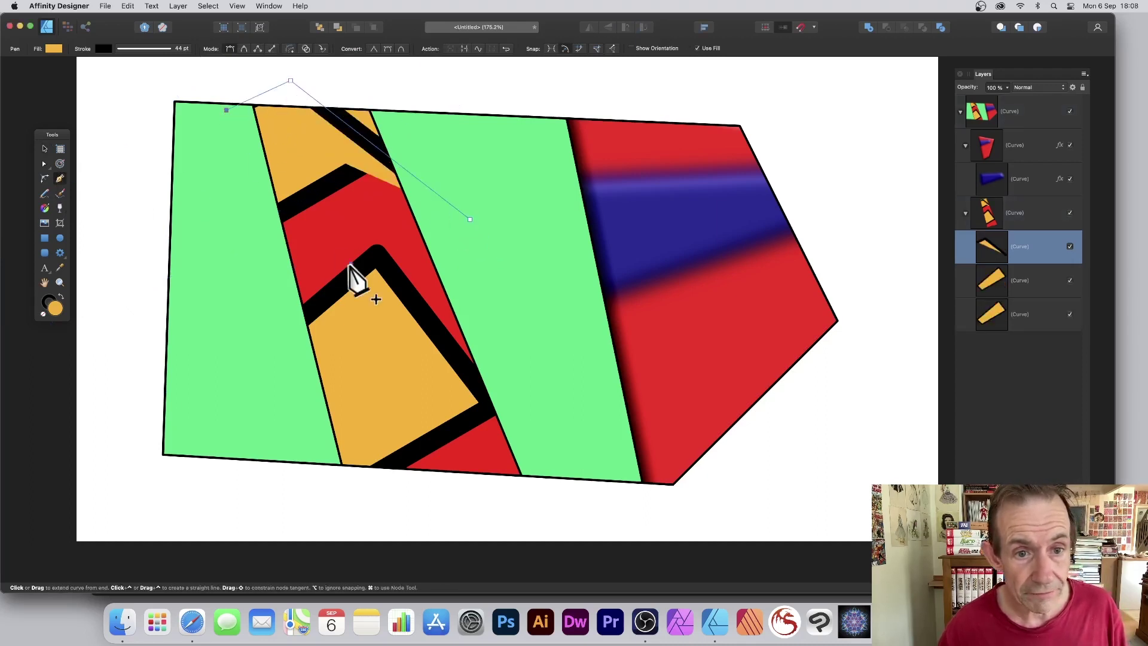
pyautogui.click(350, 263)
pyautogui.click(469, 219)
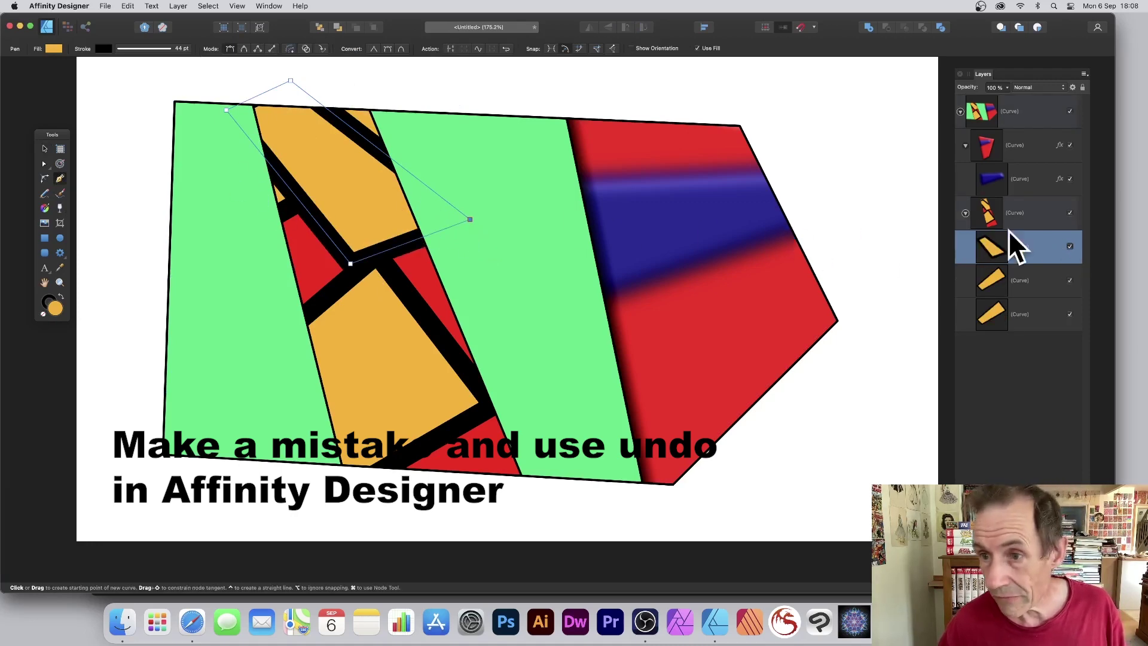
pyautogui.press('BackSpace')
pyautogui.press('BackSpace')
pyautogui.press('BackSpace')
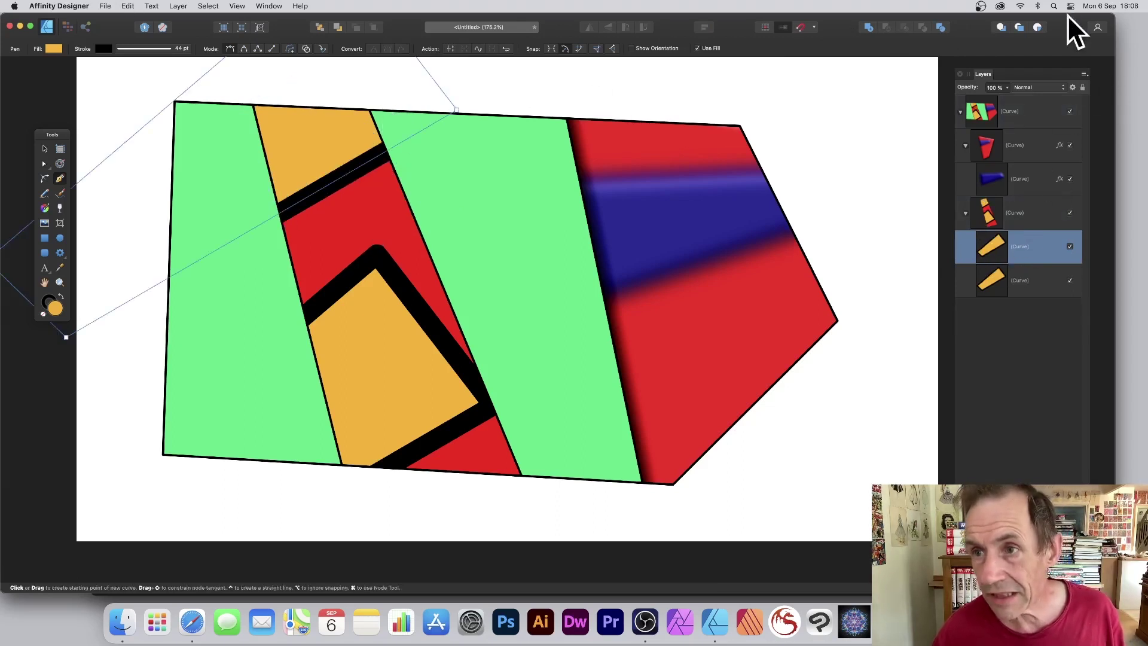
# - With Draw Inside enabled, pen a new curved shape nested inside the upper orange piece
pyautogui.click(1038, 27)
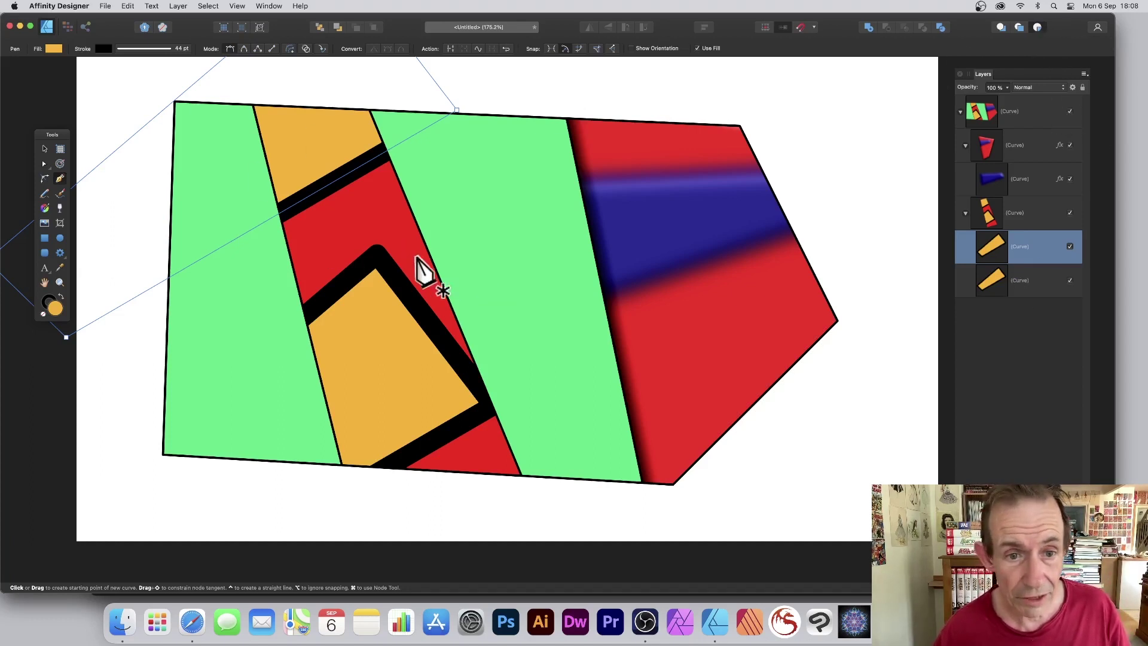
pyautogui.moveTo(299, 81); pyautogui.dragTo(445, 248)
pyautogui.moveTo(230, 101); pyautogui.dragTo(347, 237)
pyautogui.click(444, 248)
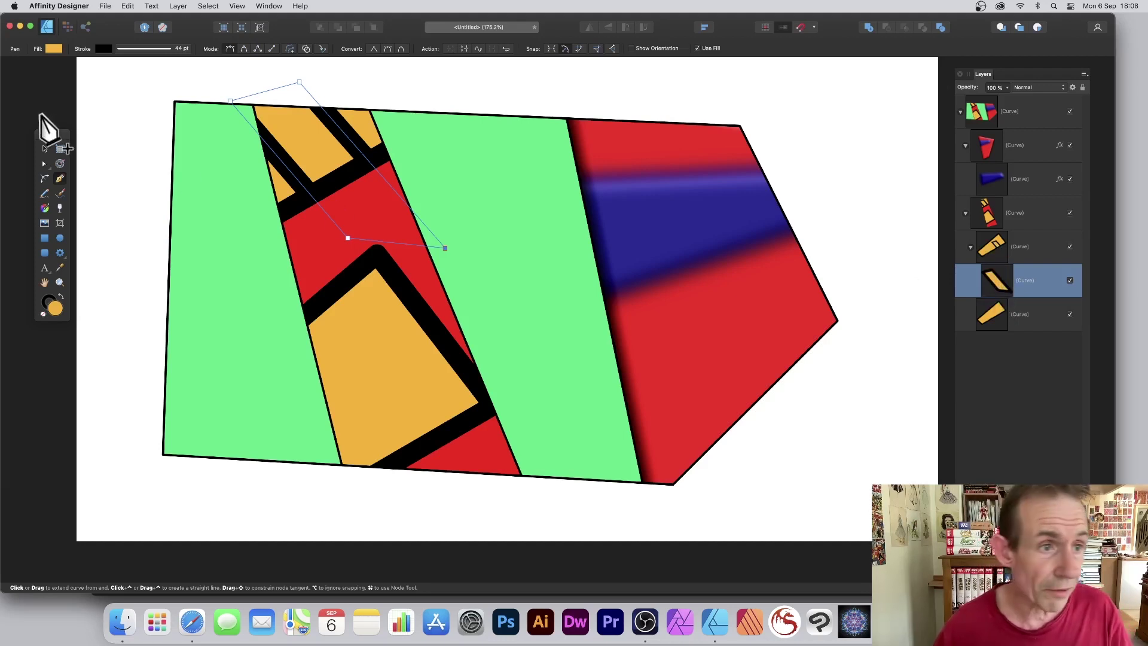
# - Fill the nested shape light blue and drag one corner node down and outward
pyautogui.click(54, 48)
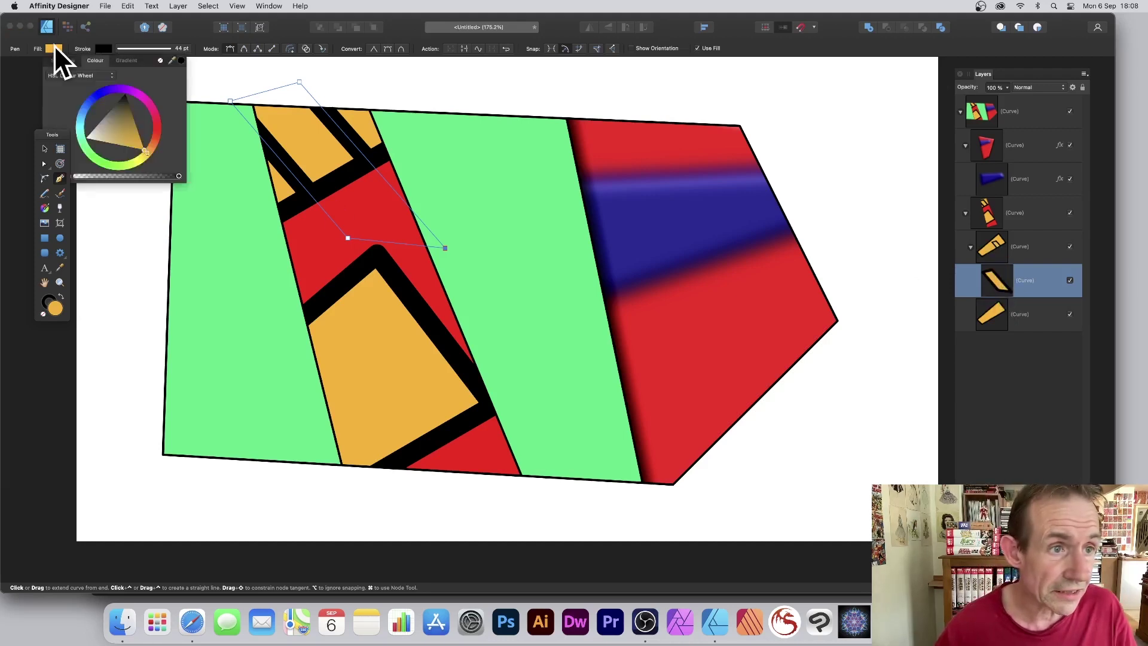
pyautogui.click(83, 120)
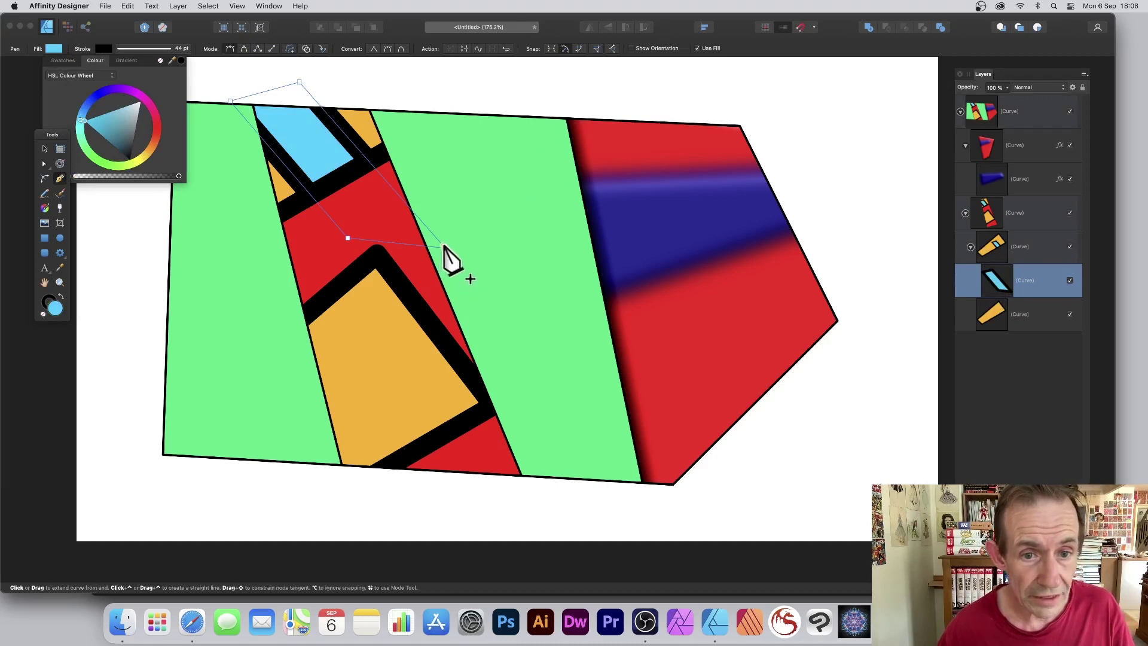
pyautogui.click(45, 165)
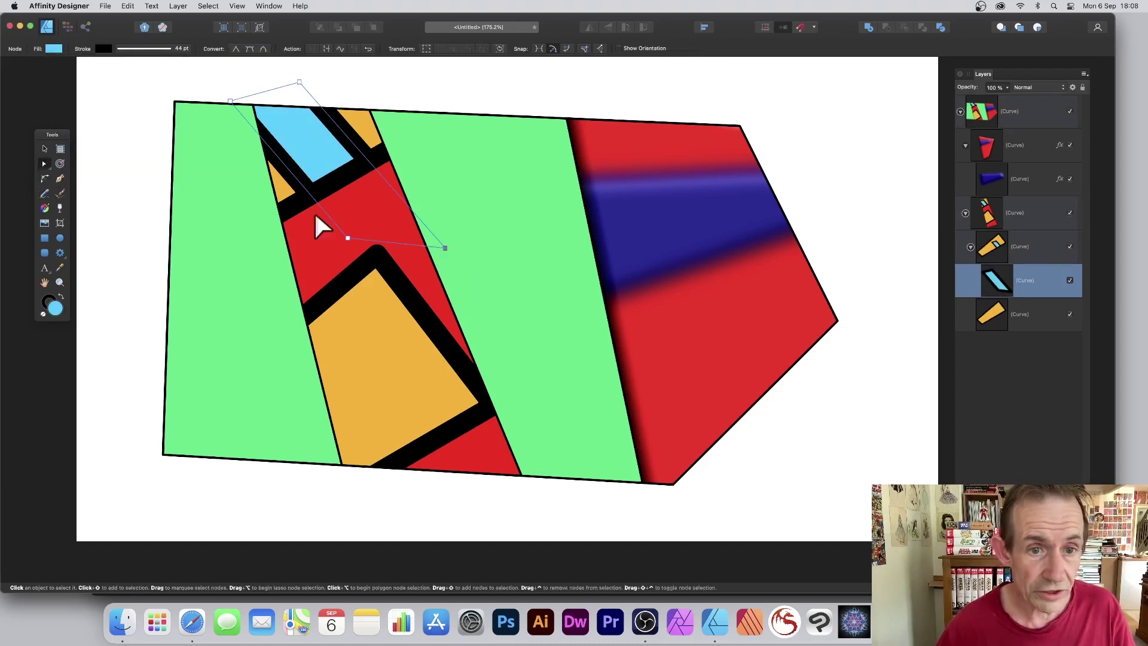
pyautogui.moveTo(347, 241); pyautogui.dragTo(244, 264)
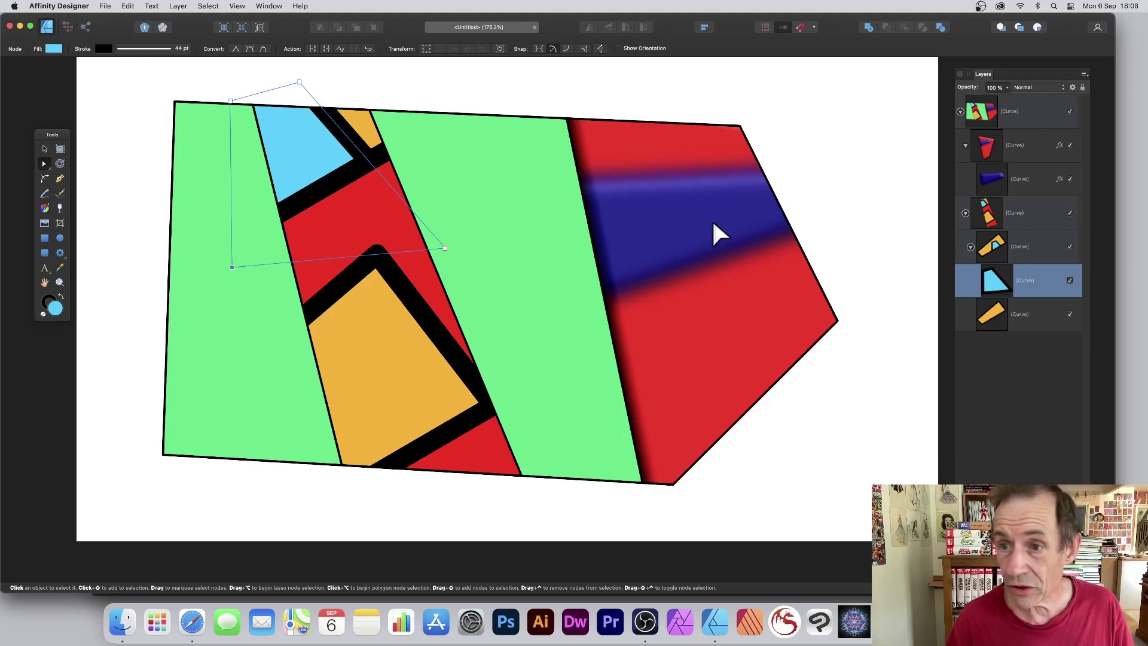
# - Move the red strip slightly left and shift its blurred blue band lower
pyautogui.click(1022, 148)
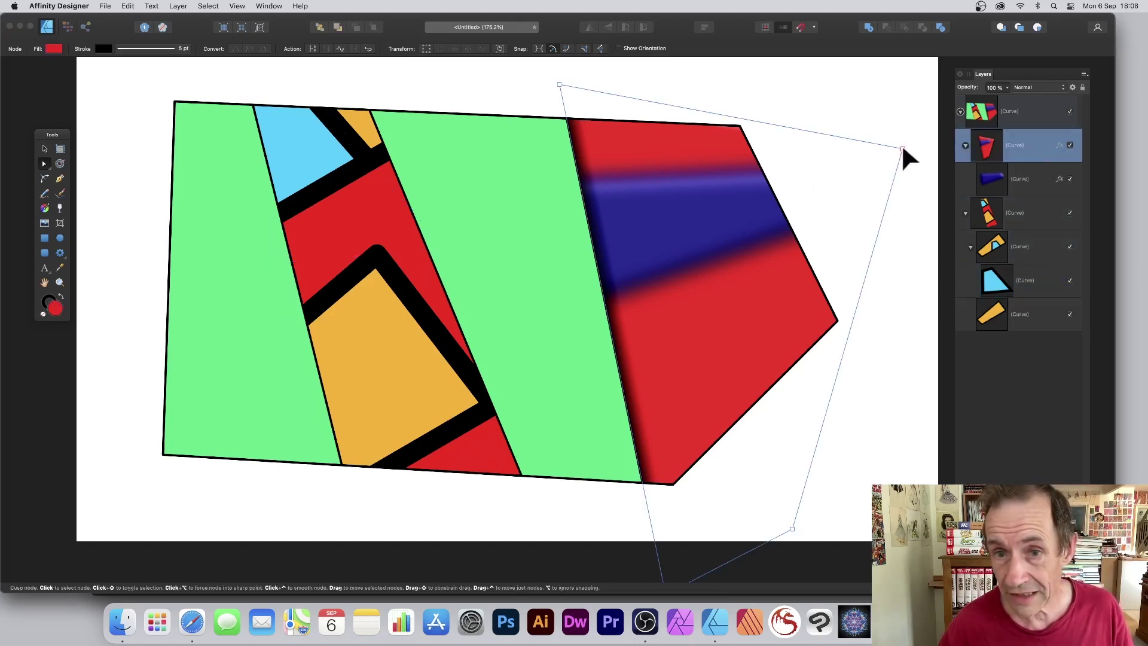
pyautogui.click(44, 149)
pyautogui.moveTo(682, 171); pyautogui.dragTo(641, 176)
pyautogui.click(1014, 173)
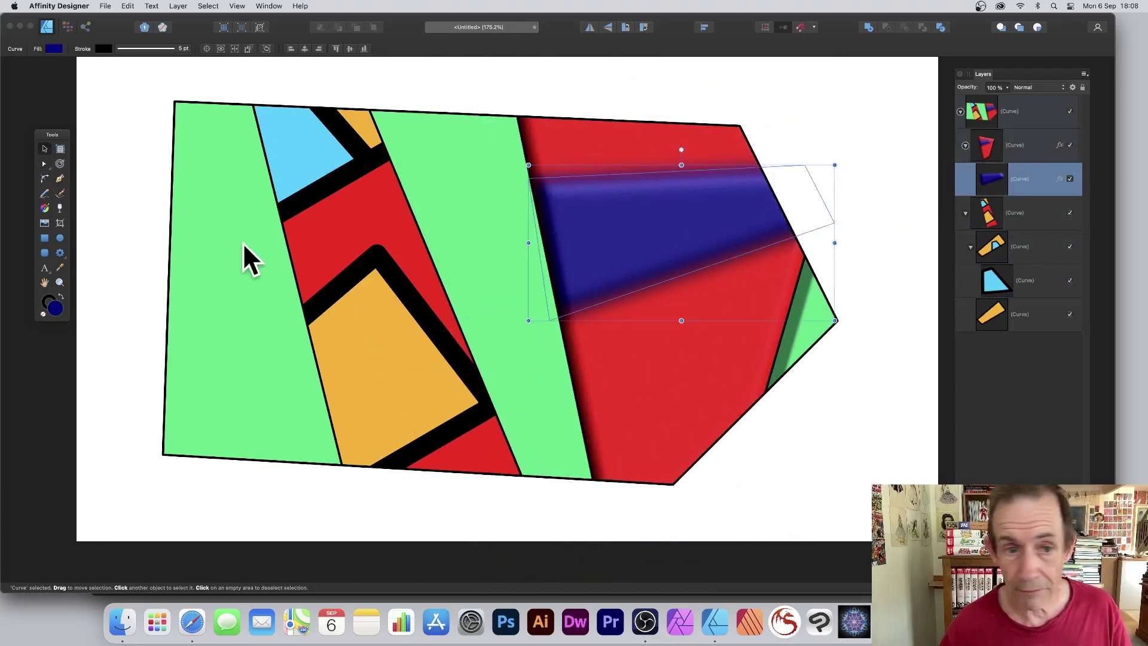
pyautogui.moveTo(340, 183); pyautogui.dragTo(335, 242)
# - Select the light-blue shape inside the upper orange piece and show its blend modes
pyautogui.click(1018, 253)
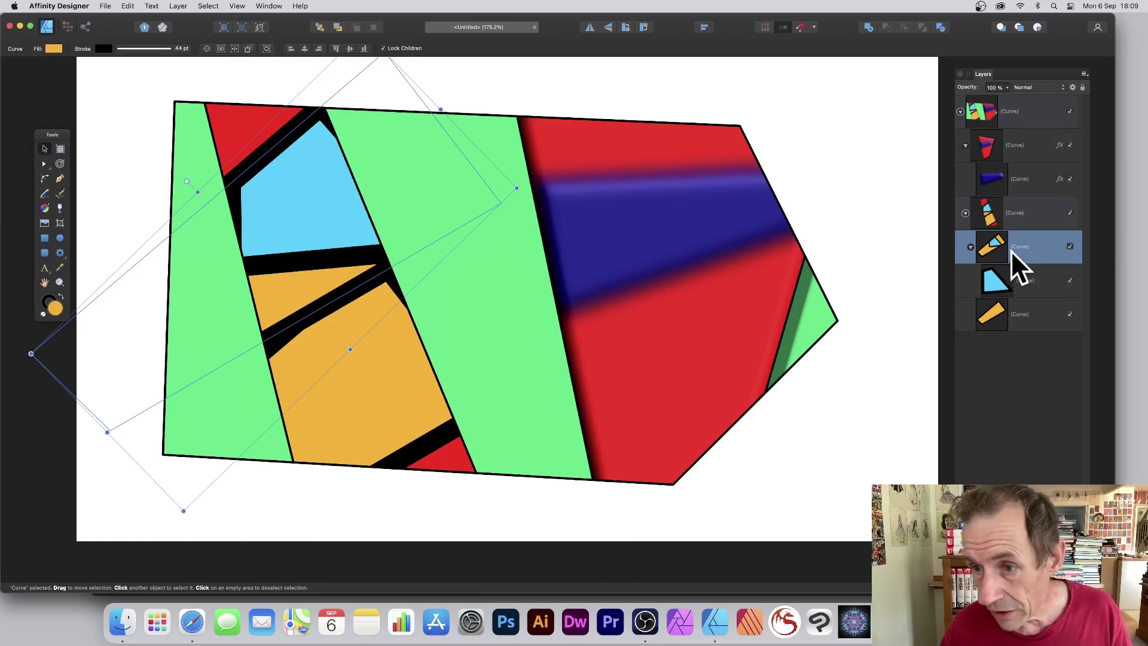
pyautogui.click(999, 278)
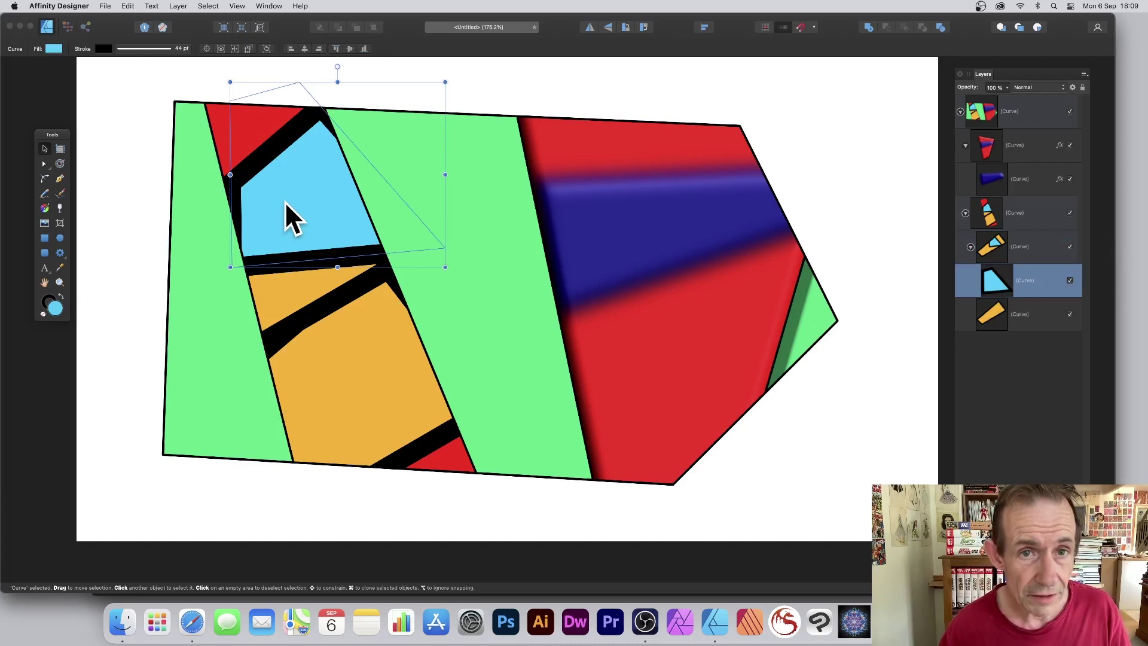
pyautogui.click(1030, 88)
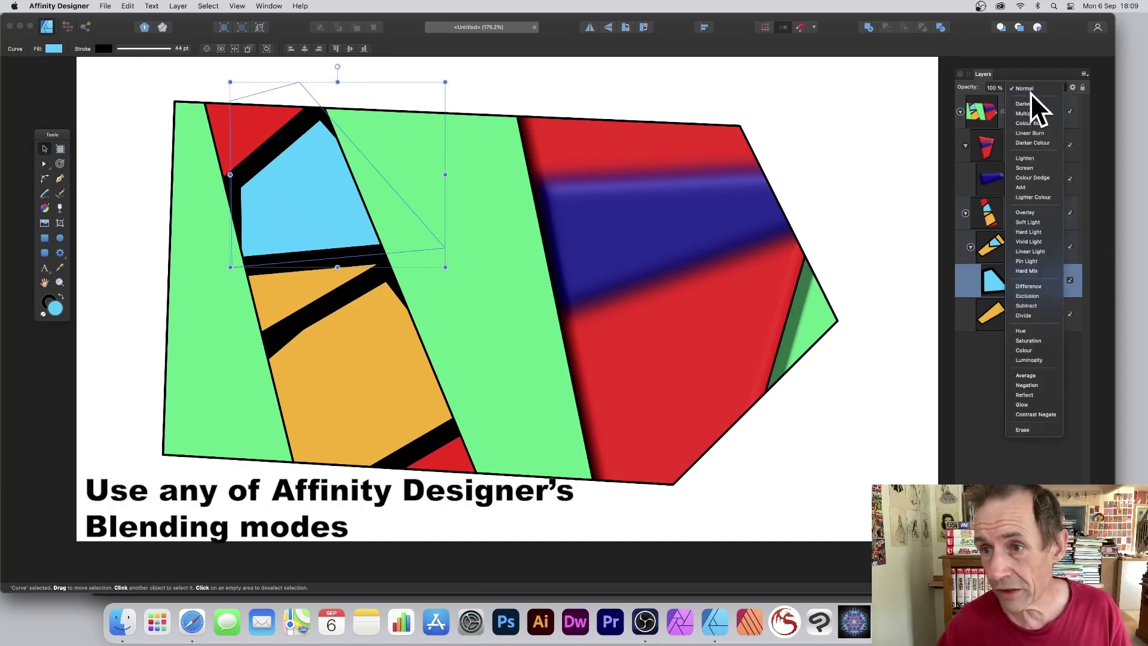
# - Blend the light-blue shape with Lighten and nudge it down and right
pyautogui.click(1030, 158)
pyautogui.moveTo(335, 235); pyautogui.dragTo(306, 250)
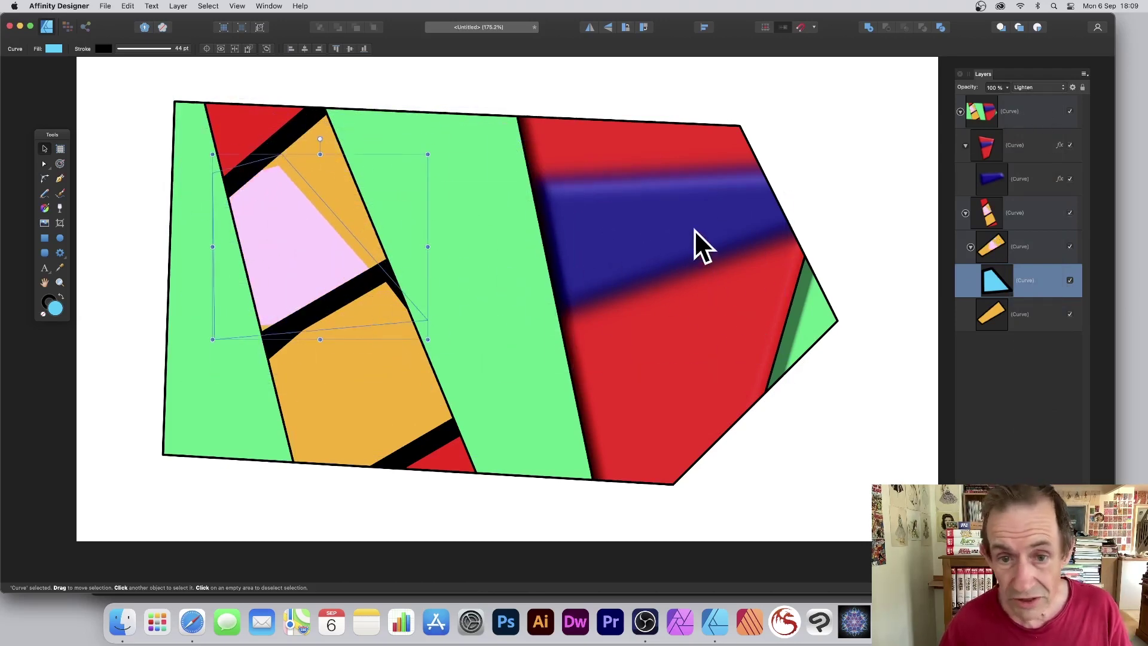
pyautogui.click(736, 309)
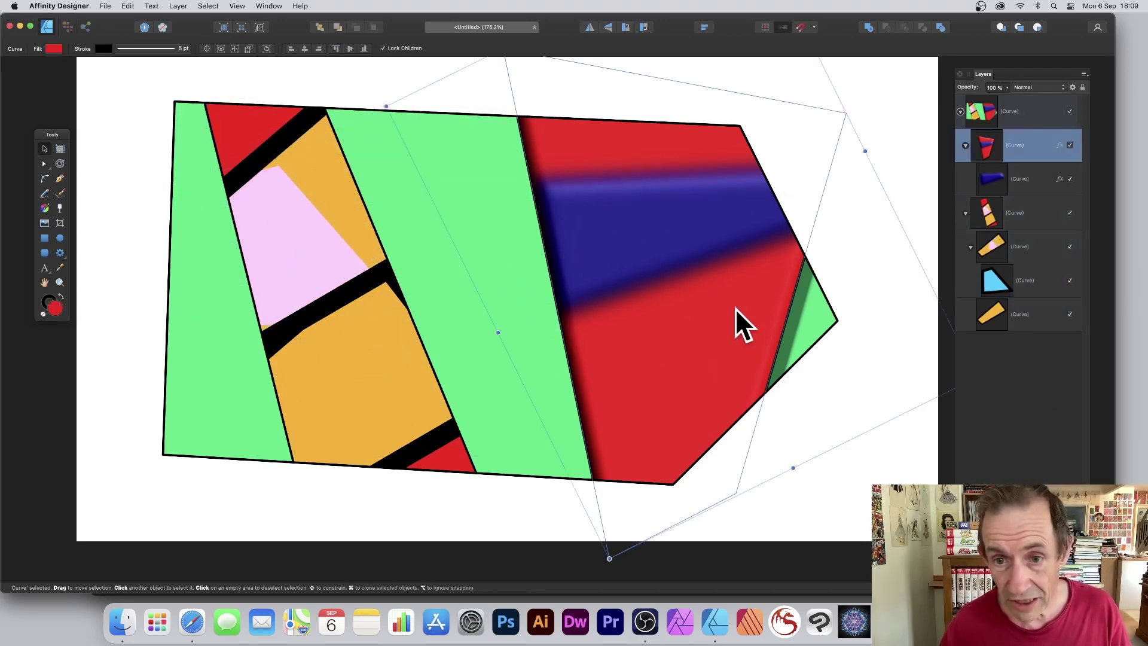
pyautogui.click(1032, 87)
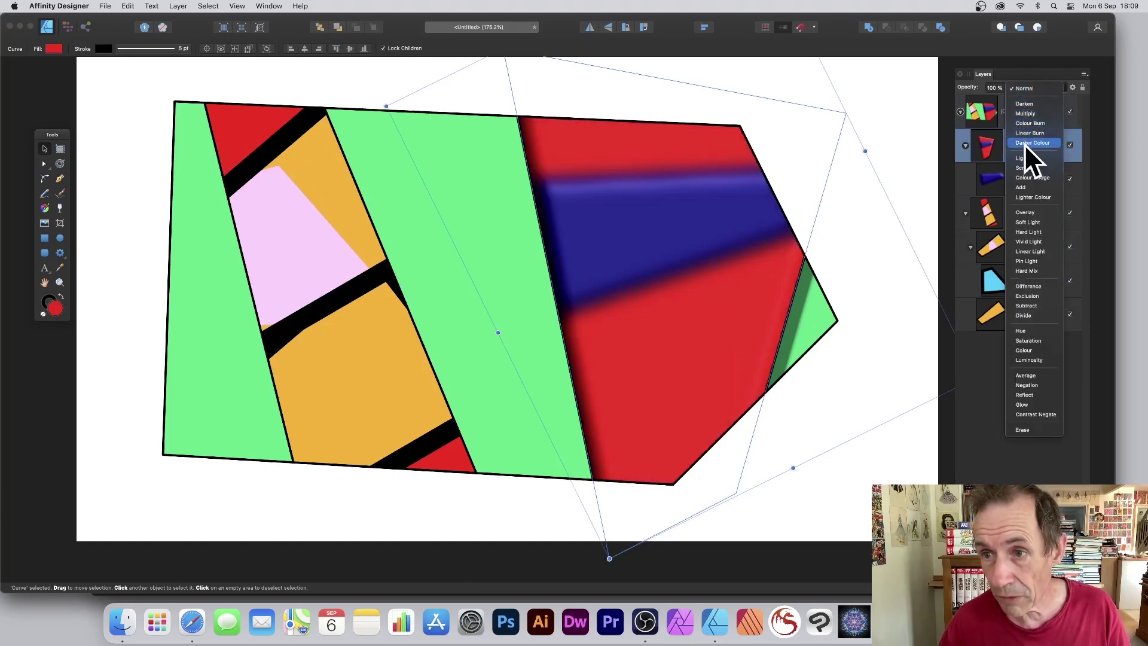
# - Set the red-and-blue strip to Screen at about 54% opacity and reposition it leftward
pyautogui.click(1023, 167)
pyautogui.moveTo(674, 244); pyautogui.dragTo(443, 164)
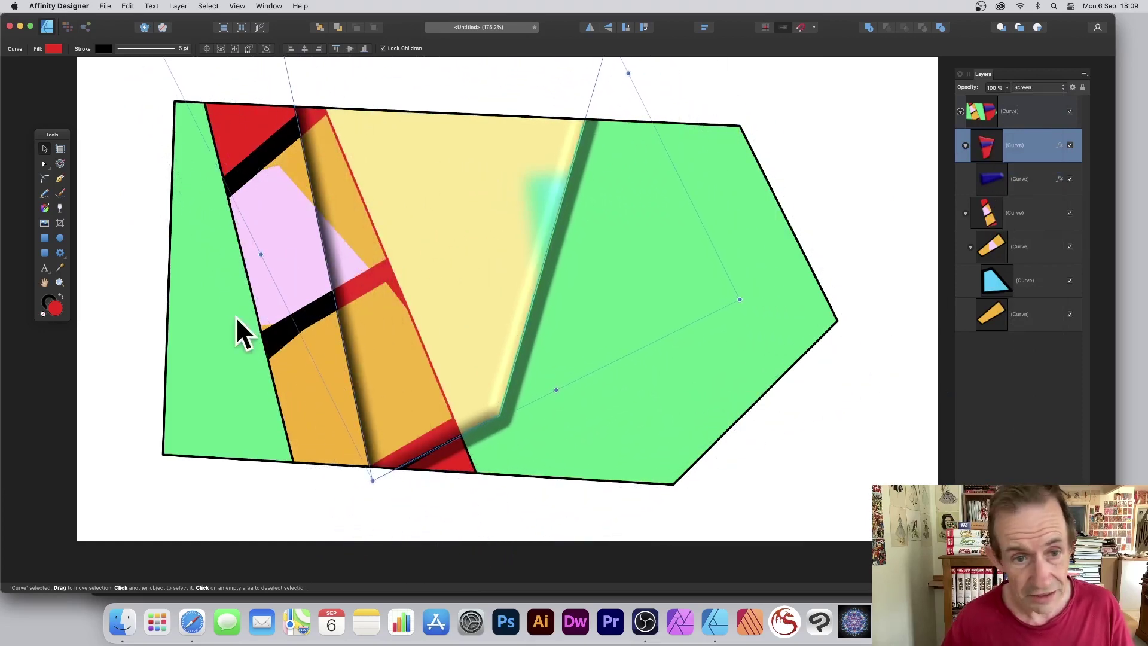
pyautogui.moveTo(459, 233); pyautogui.dragTo(511, 261)
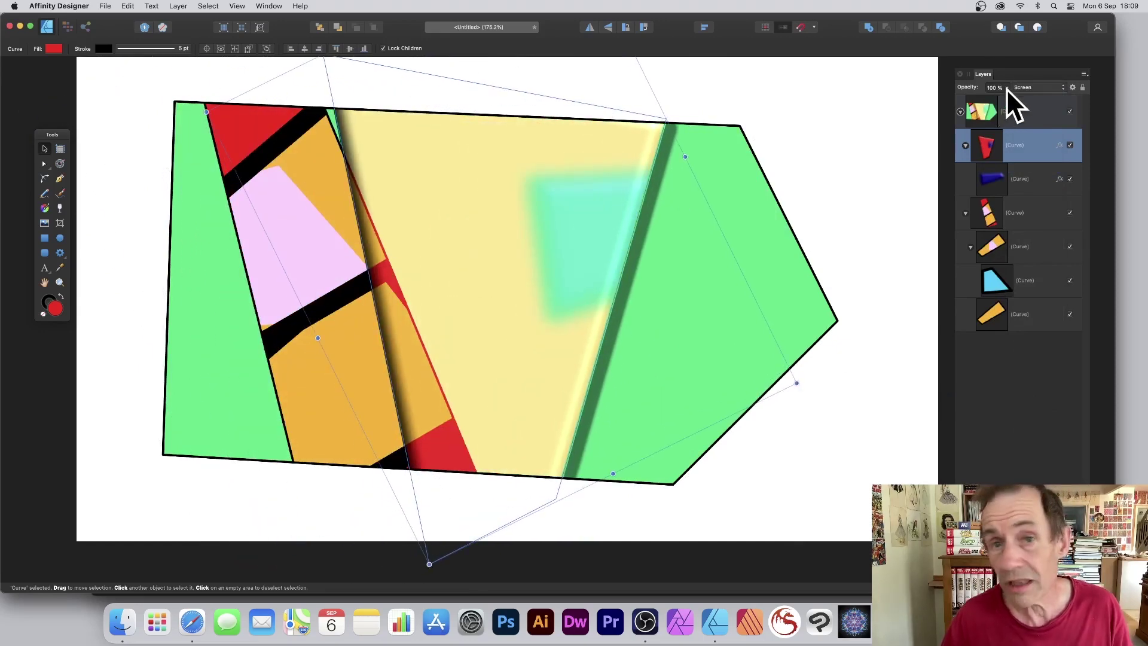
pyautogui.moveTo(1007, 87); pyautogui.dragTo(967, 98)
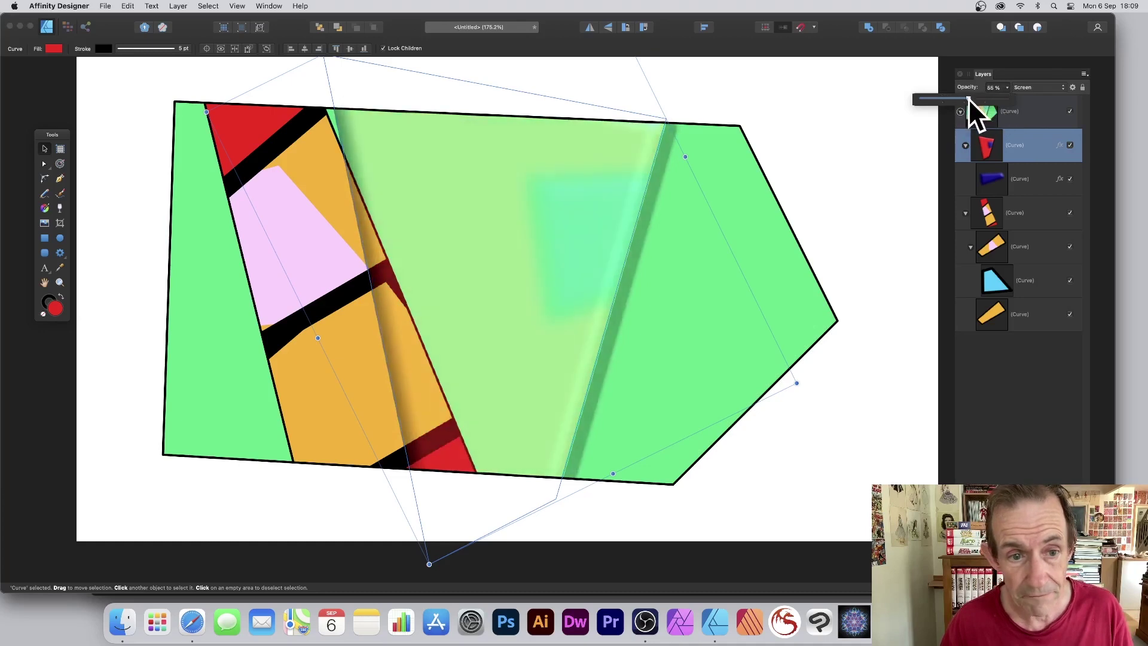
pyautogui.moveTo(581, 246); pyautogui.dragTo(530, 235)
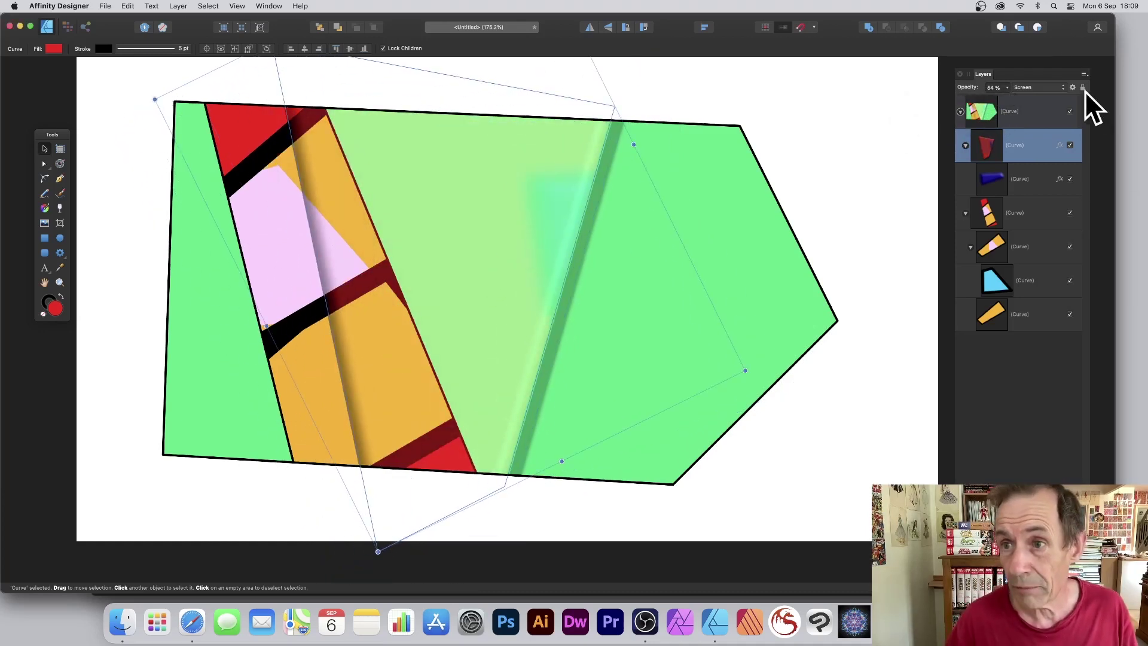